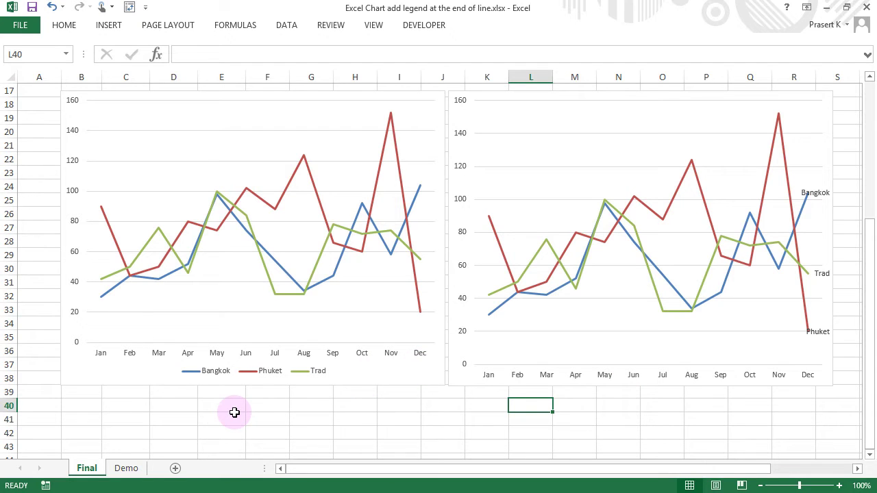
- On the Demo sheet, select B4:E16 and insert a Quick Analysis line chart of the three cities
{"action": "left_click", "coordinate": [127, 469]}
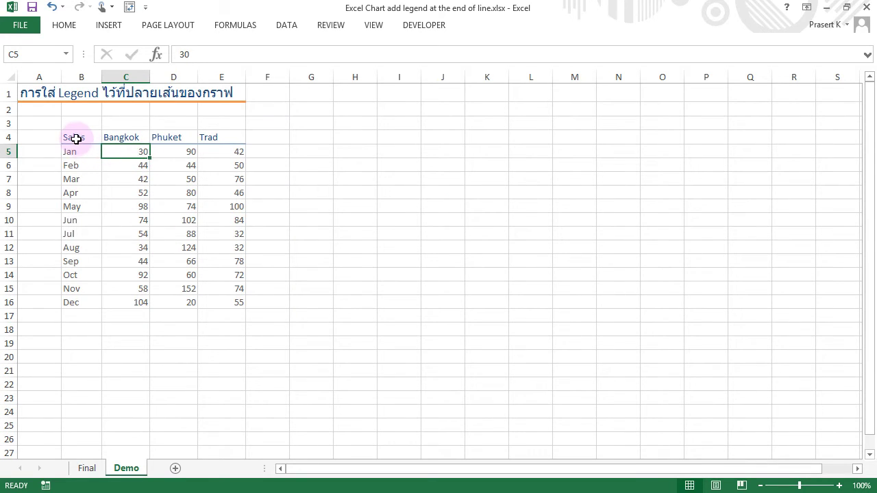
{"action": "left_click_drag", "start_coordinate": [76, 137], "coordinate": [212, 299]}
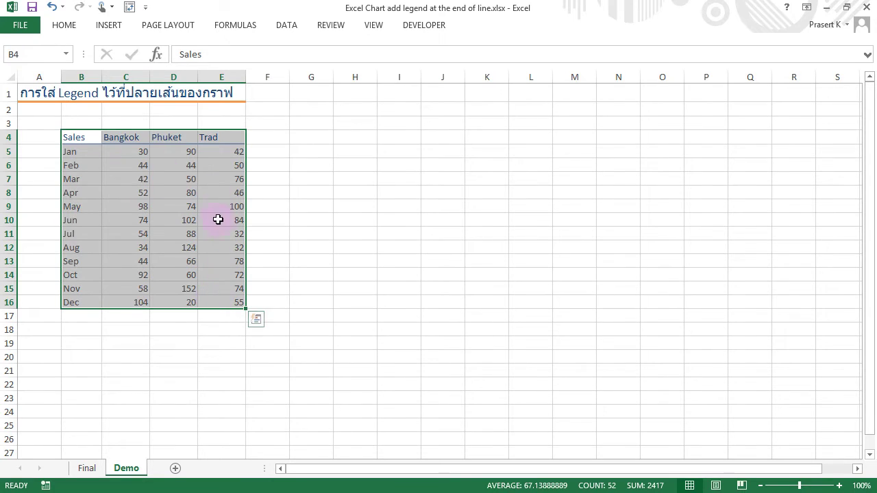
{"action": "left_click", "coordinate": [258, 320]}
{"action": "left_click", "coordinate": [213, 353]}
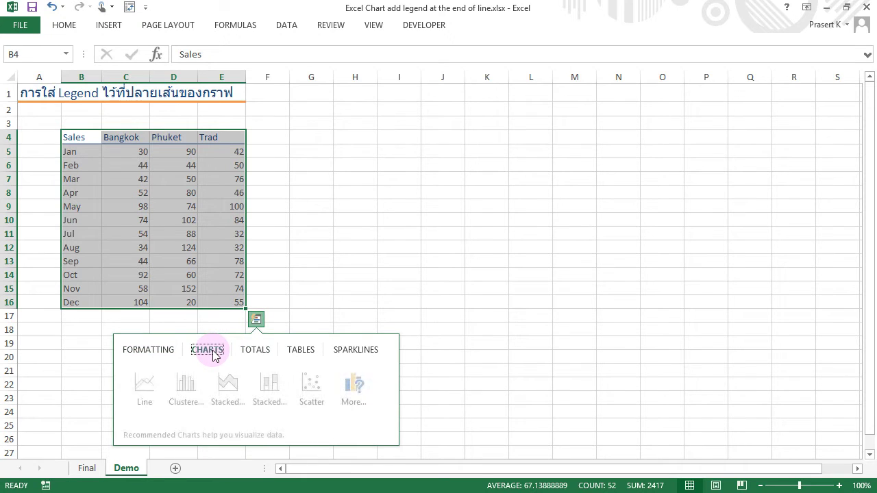
{"action": "left_click", "coordinate": [142, 387]}
- Move the chart up, enlarge it from its corner, and place it right of the sales table
{"action": "left_click_drag", "start_coordinate": [368, 182], "coordinate": [354, 122]}
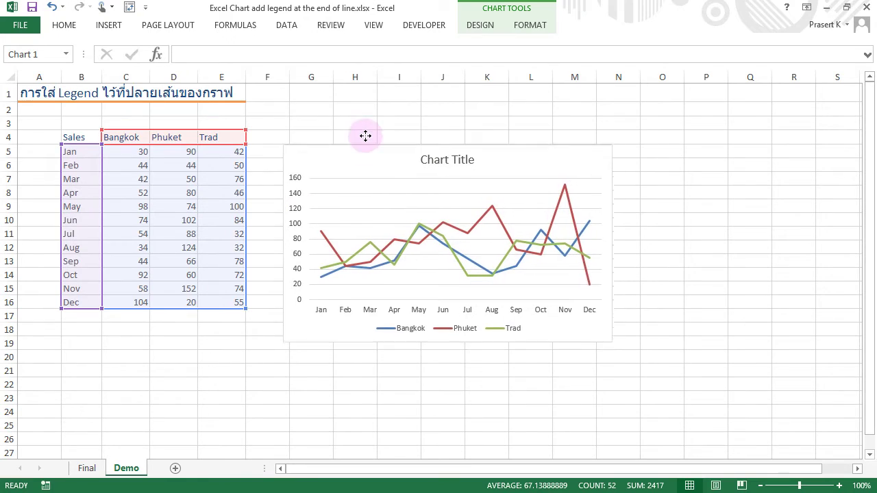
{"action": "left_click_drag", "start_coordinate": [598, 318], "coordinate": [686, 428]}
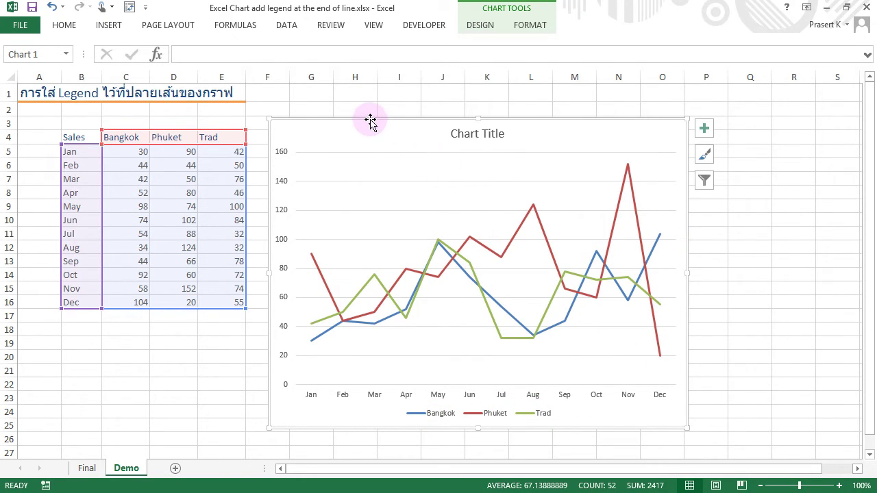
{"action": "left_click_drag", "start_coordinate": [378, 119], "coordinate": [515, 117]}
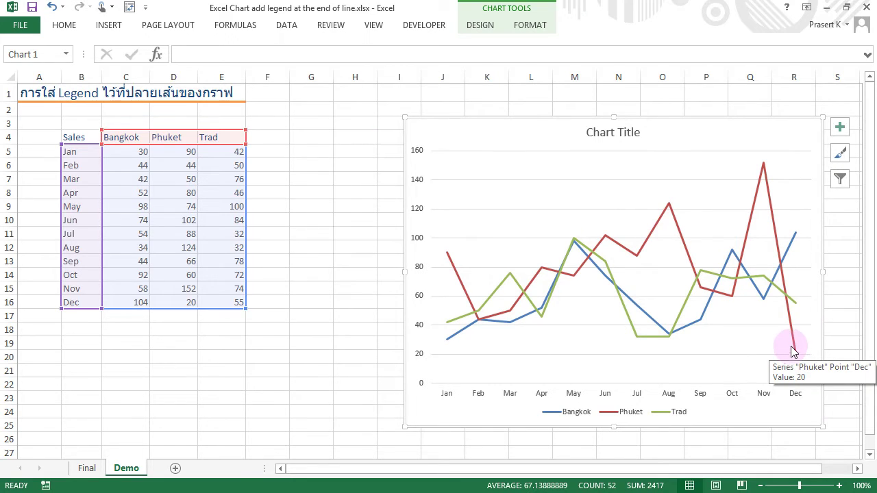
{"action": "mouse_move", "coordinate": [795, 233]}
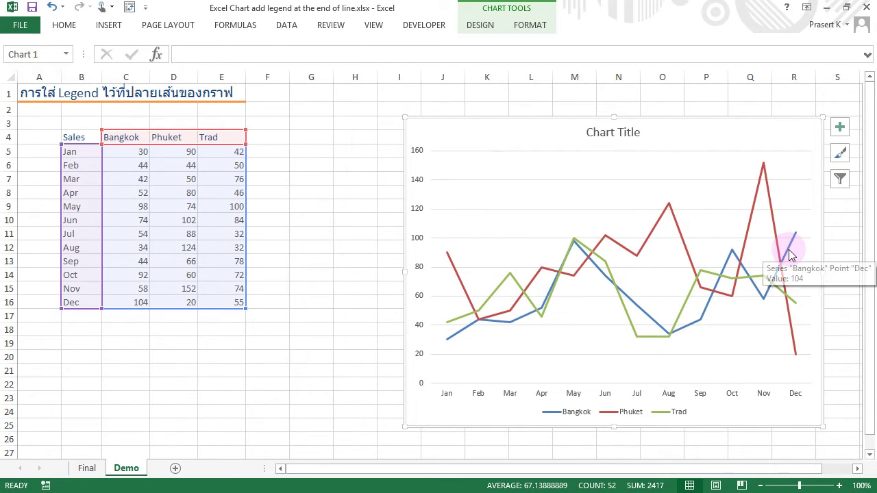
- Add a data label to Bangkok's December point only
{"action": "left_click", "coordinate": [788, 255]}
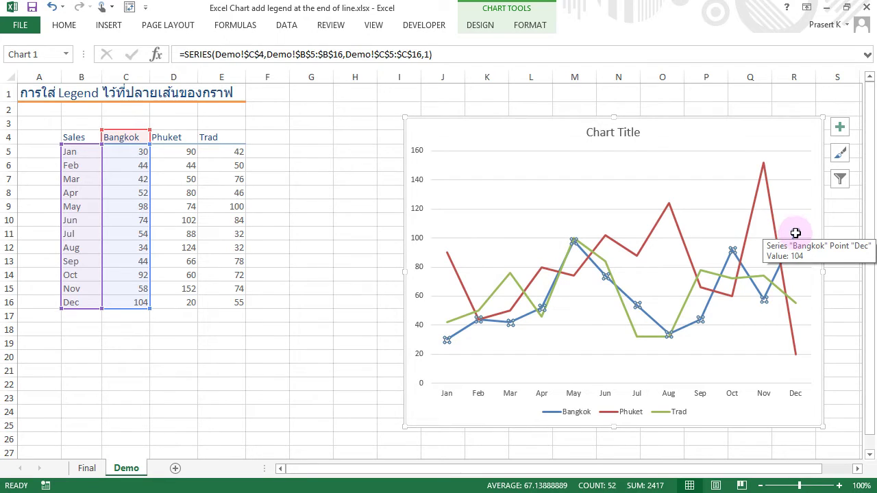
{"action": "left_click", "coordinate": [796, 233]}
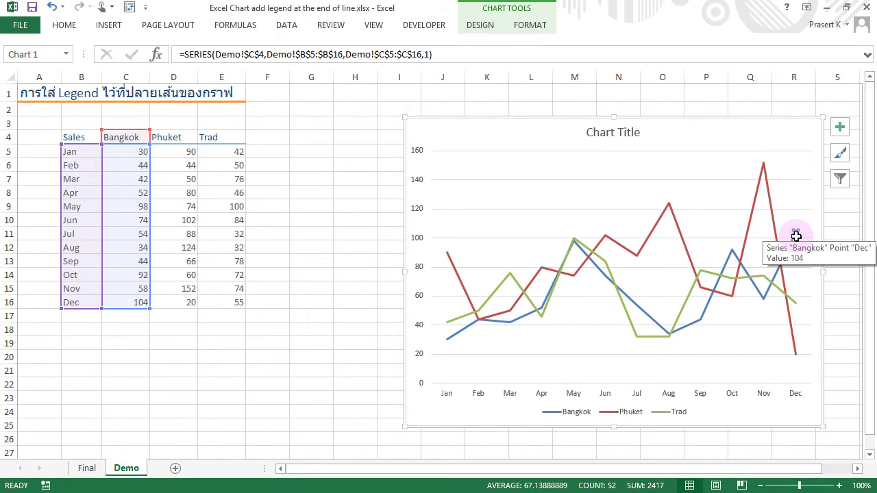
{"action": "left_click", "coordinate": [840, 128]}
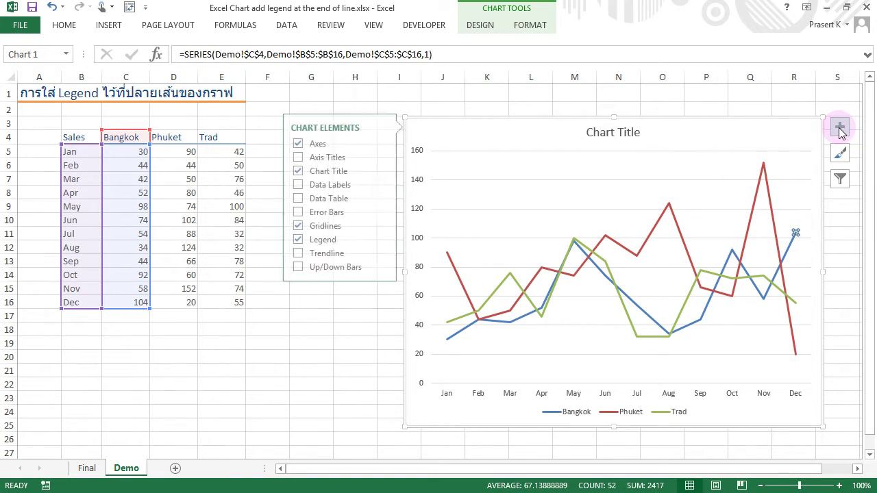
{"action": "left_click", "coordinate": [379, 185]}
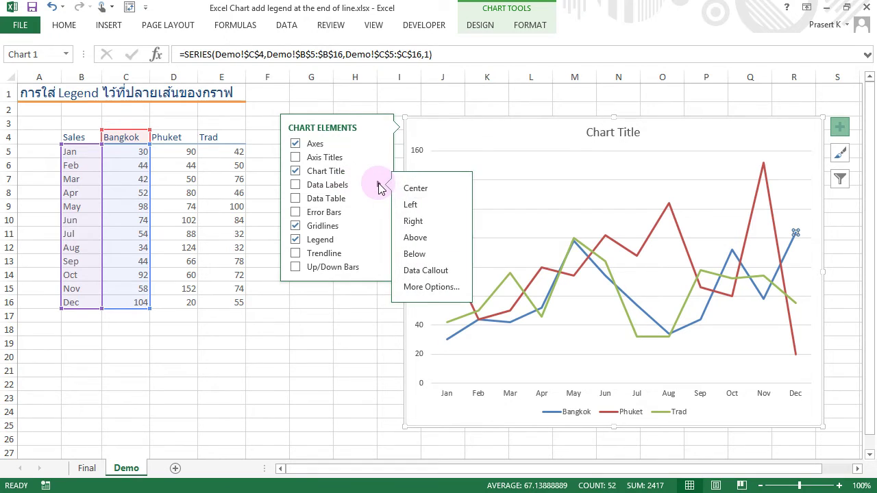
{"action": "left_click", "coordinate": [439, 288]}
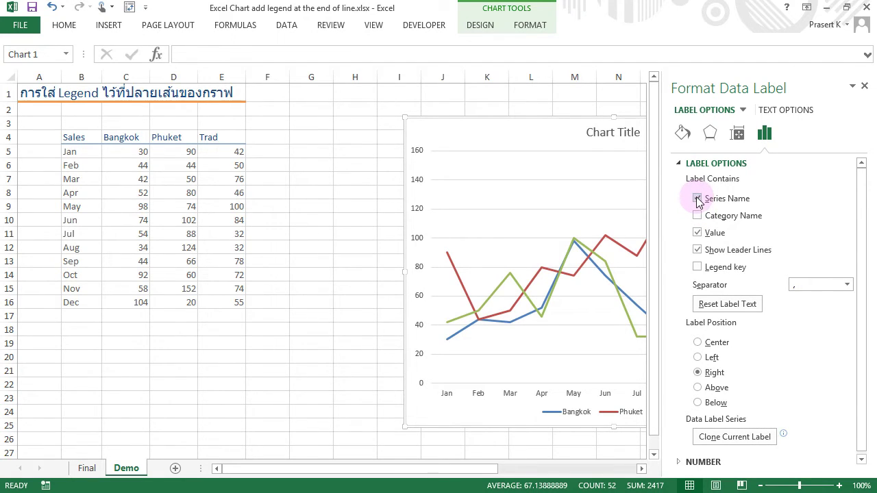
- Make the Bangkok label show only its series name, then move the chart back left
{"action": "left_click", "coordinate": [698, 234]}
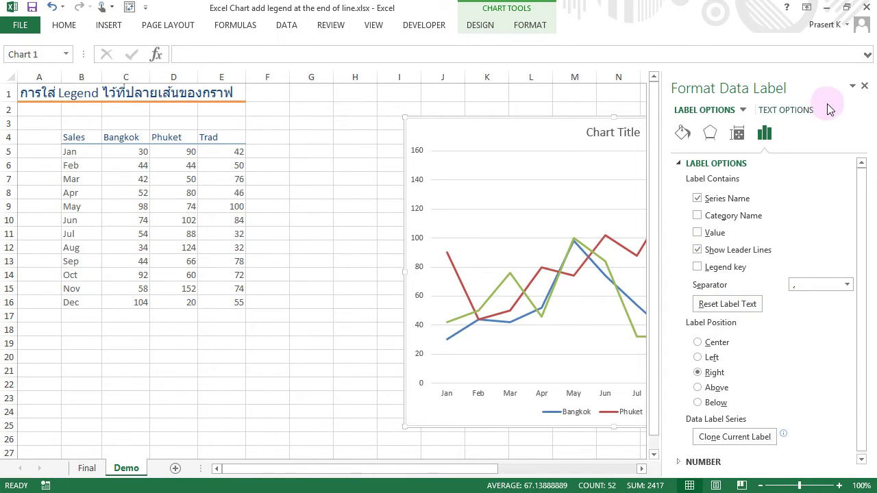
{"action": "left_click", "coordinate": [863, 87]}
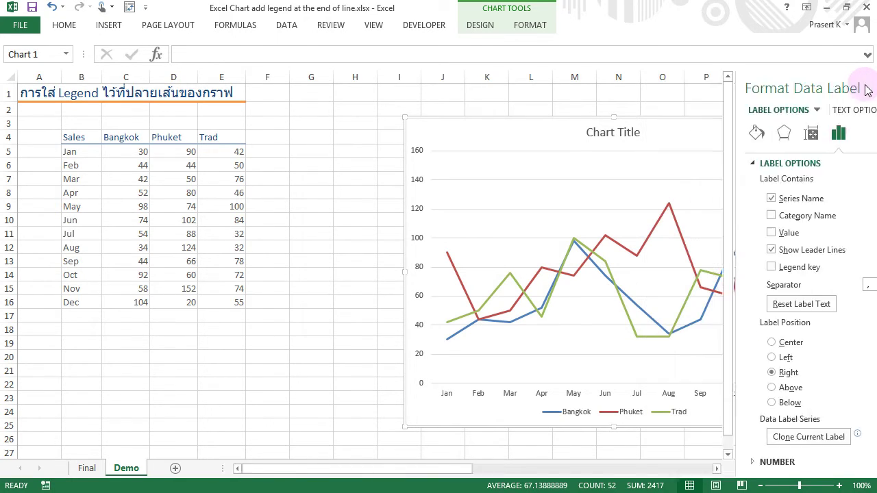
{"action": "left_click", "coordinate": [831, 307]}
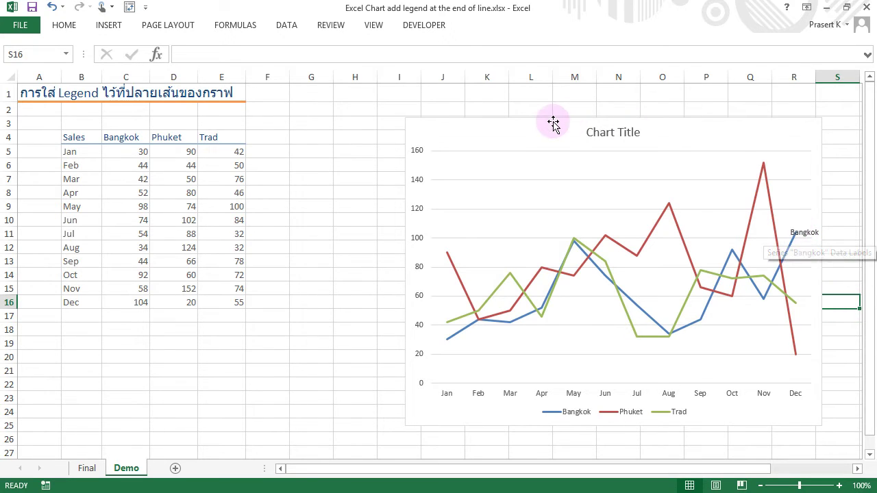
{"action": "left_click_drag", "start_coordinate": [550, 119], "coordinate": [399, 116]}
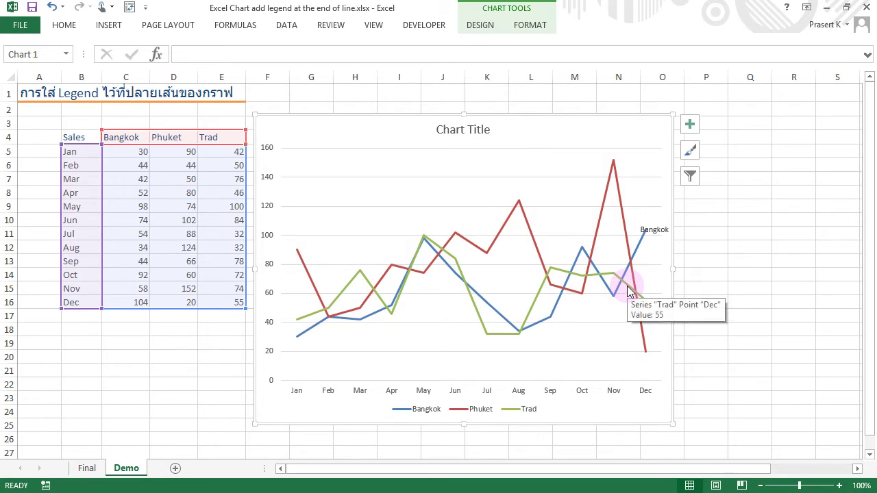
- Add a data label to Phuket's December point only
{"action": "left_click", "coordinate": [643, 336]}
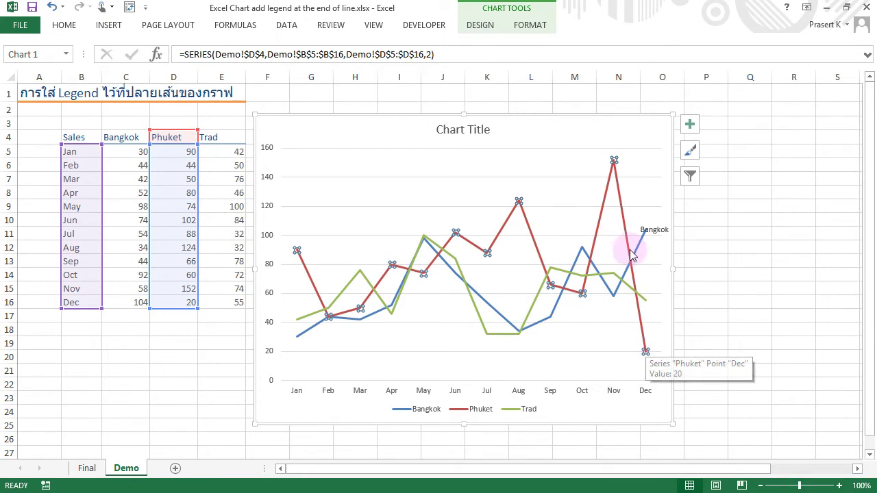
{"action": "left_click", "coordinate": [647, 352]}
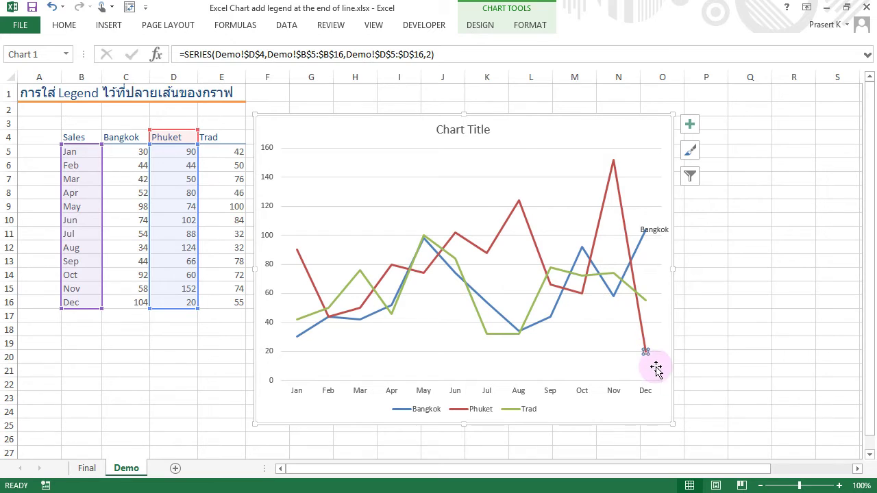
{"action": "mouse_move", "coordinate": [647, 351]}
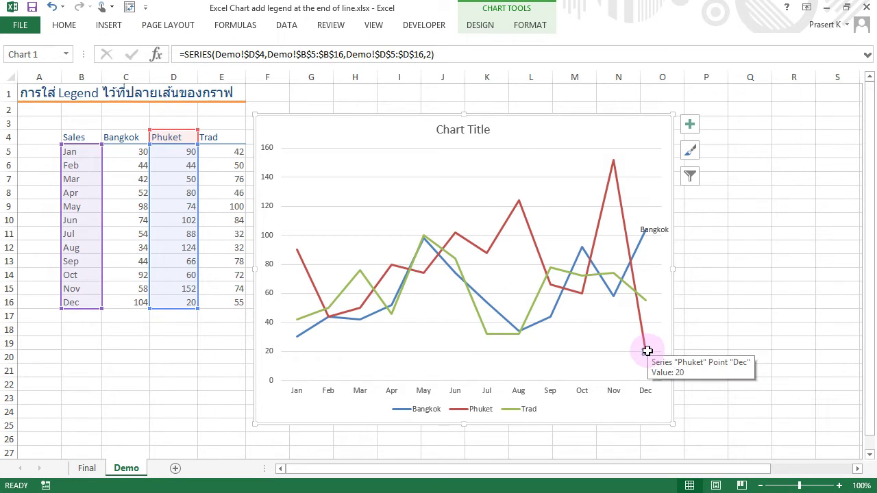
{"action": "left_click", "coordinate": [689, 124]}
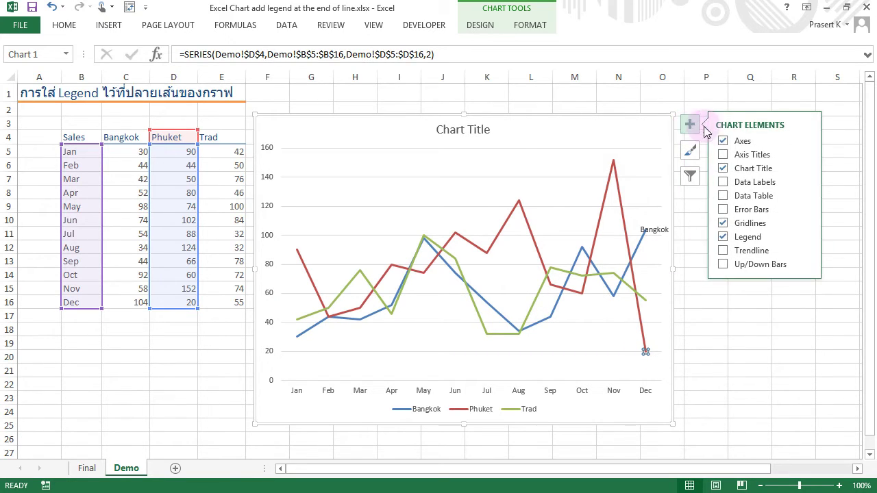
{"action": "left_click", "coordinate": [806, 184]}
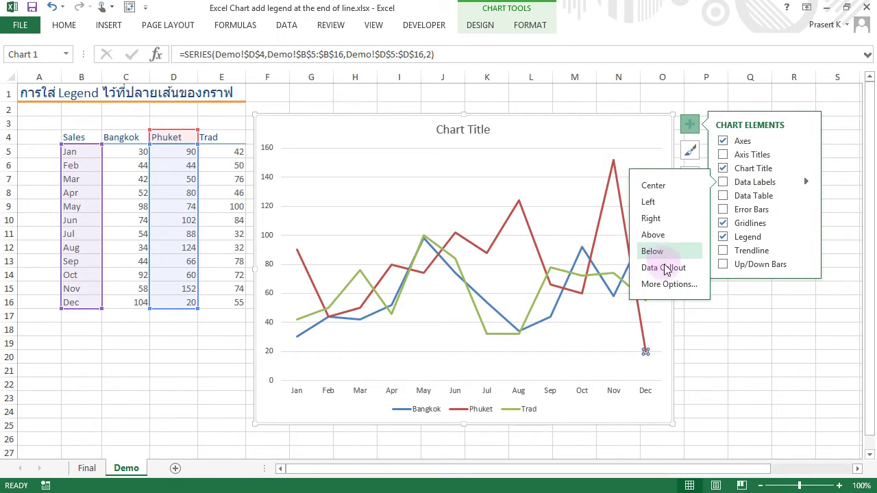
{"action": "left_click", "coordinate": [659, 288]}
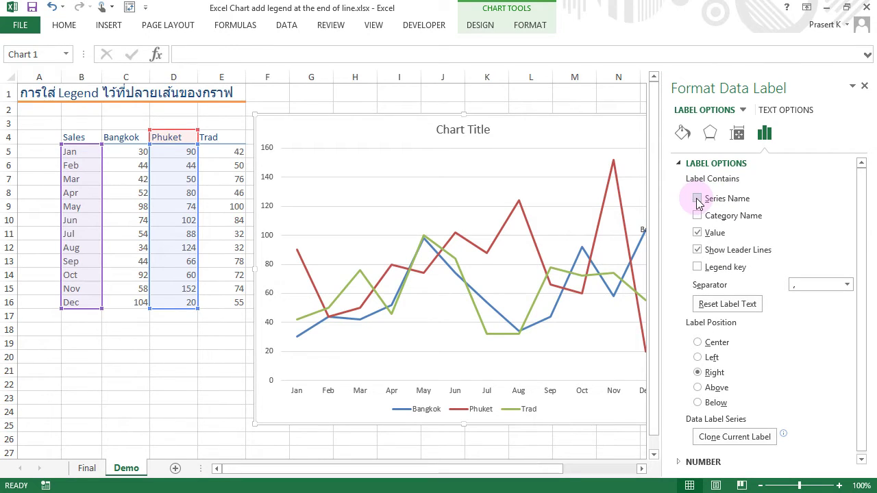
- Make that label show the series name Phuket instead of its value
{"action": "left_click", "coordinate": [698, 198]}
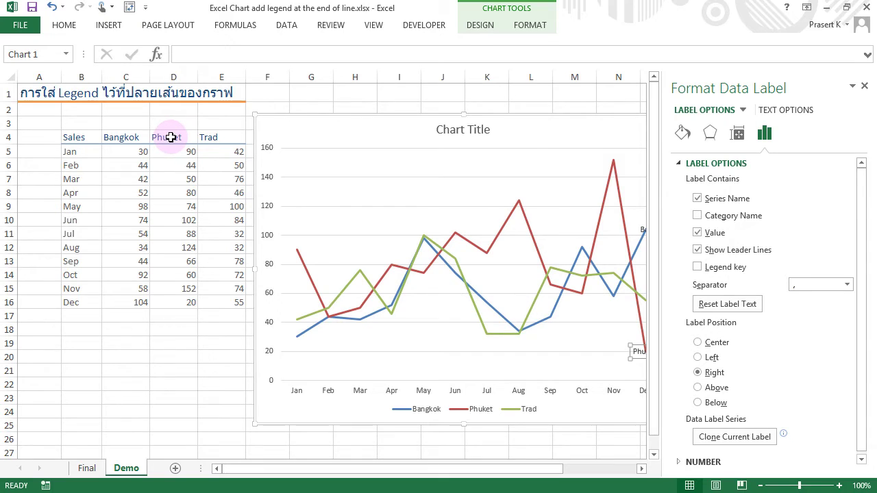
{"action": "left_click", "coordinate": [698, 233]}
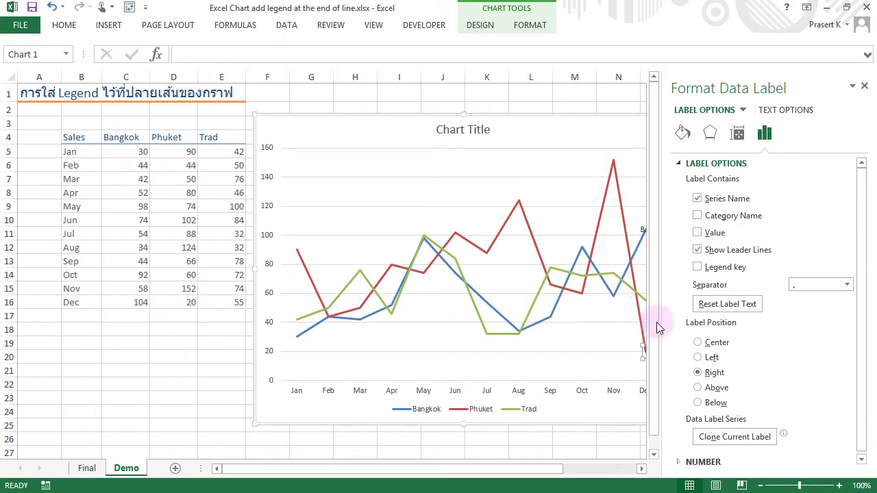
{"action": "left_click", "coordinate": [866, 87]}
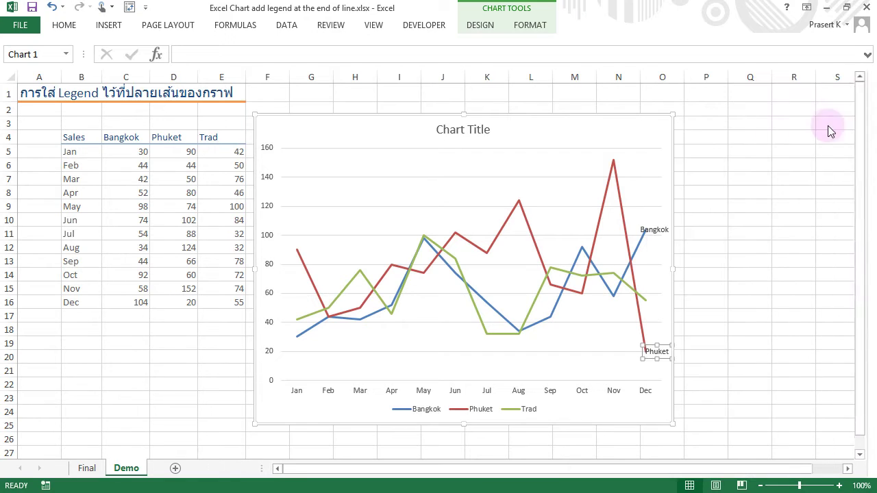
{"action": "left_click", "coordinate": [750, 274]}
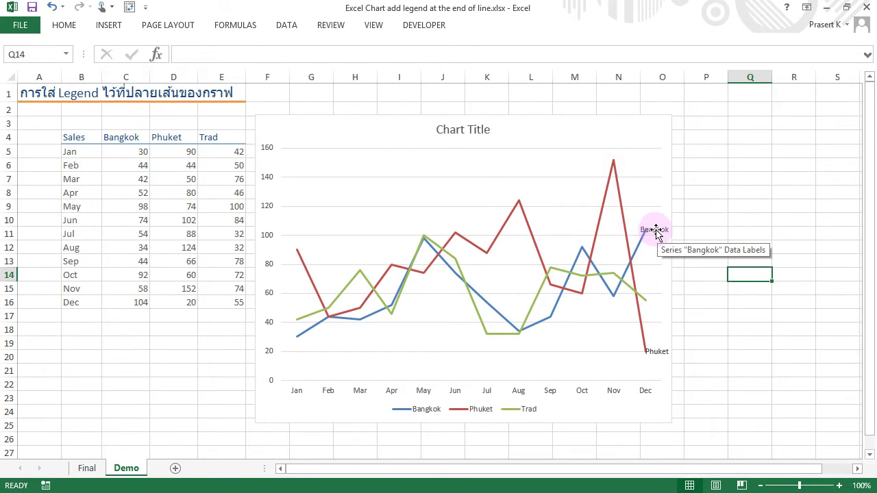
- Set the Bangkok end label's font colour to blue
{"action": "left_click", "coordinate": [656, 231]}
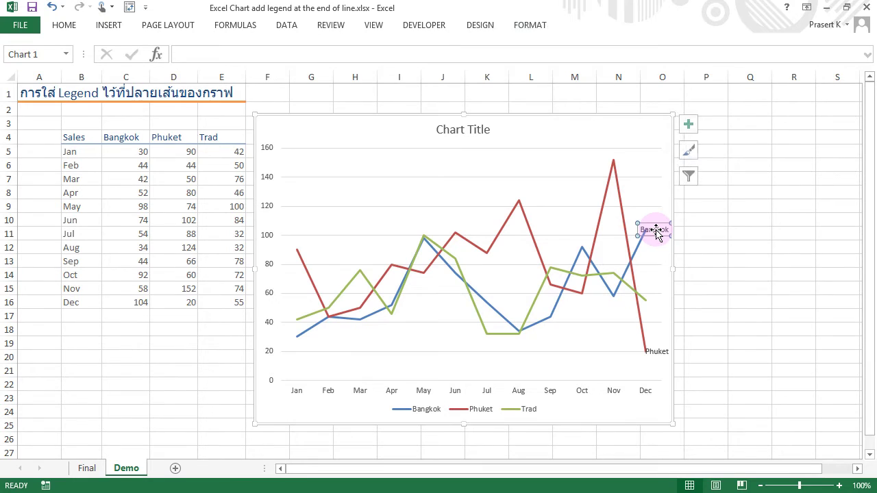
{"action": "left_click", "coordinate": [65, 25]}
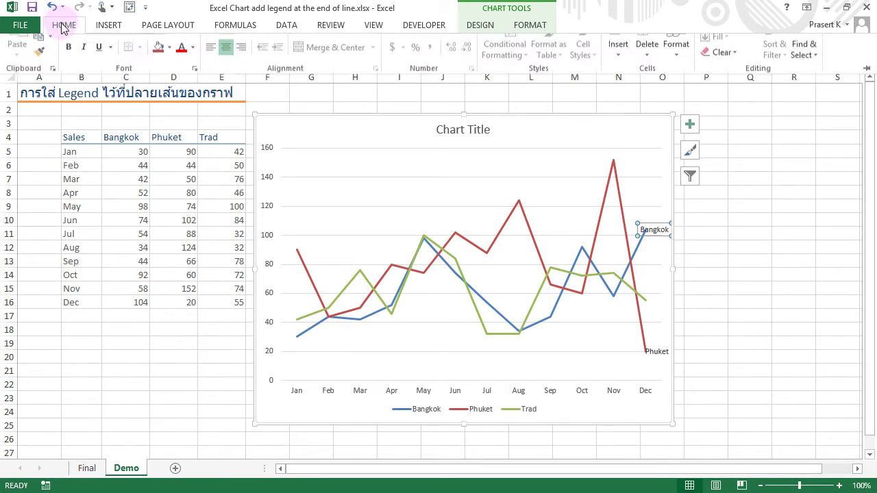
{"action": "left_click", "coordinate": [194, 70]}
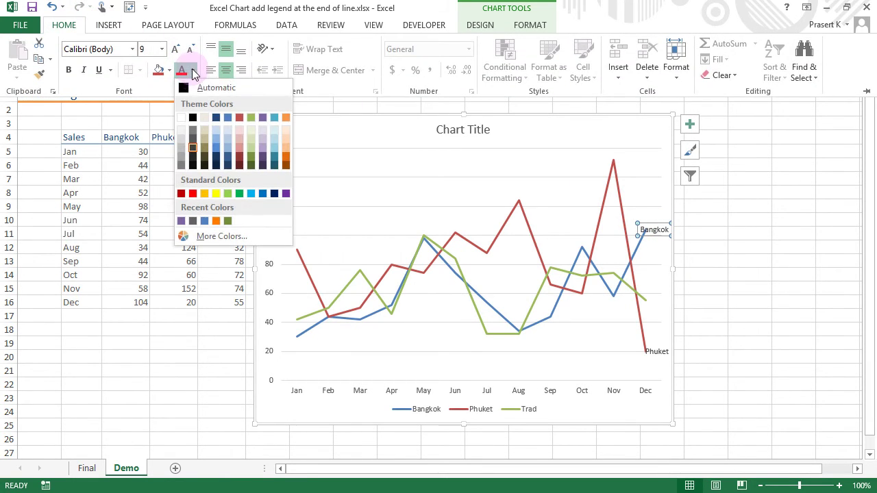
{"action": "left_click", "coordinate": [228, 117]}
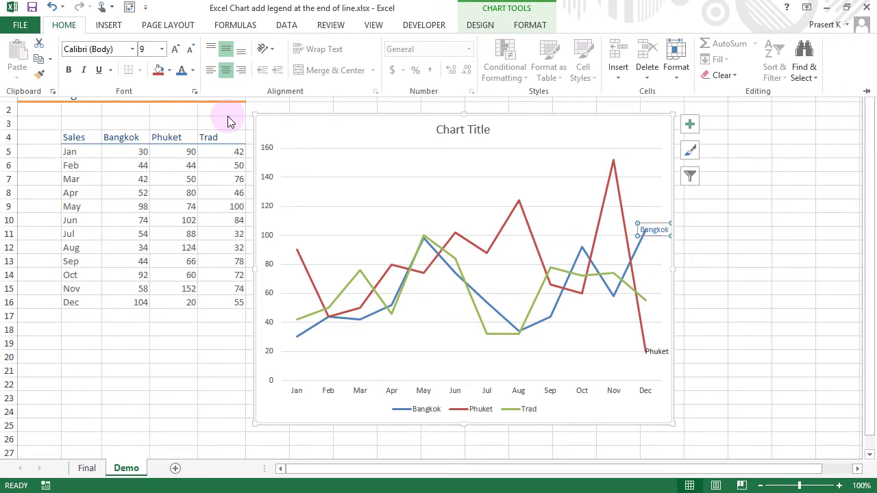
- Set the Phuket end label's font colour to red
{"action": "left_click", "coordinate": [656, 353]}
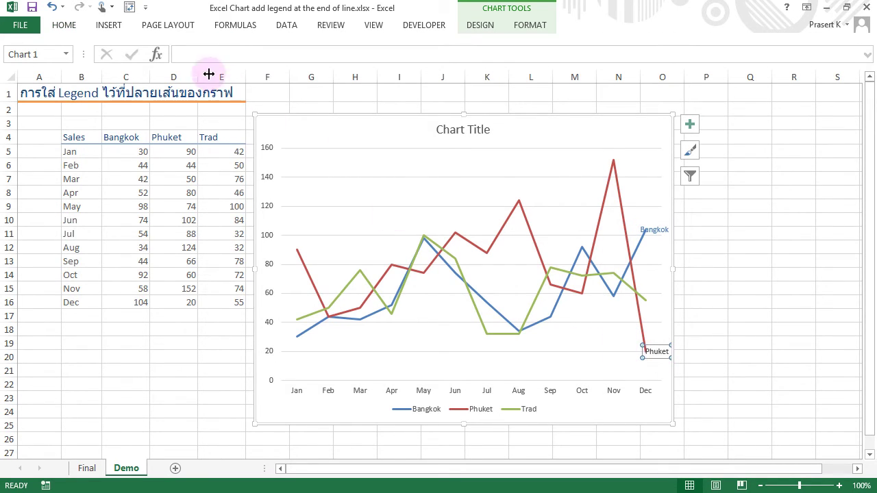
{"action": "left_click", "coordinate": [64, 25]}
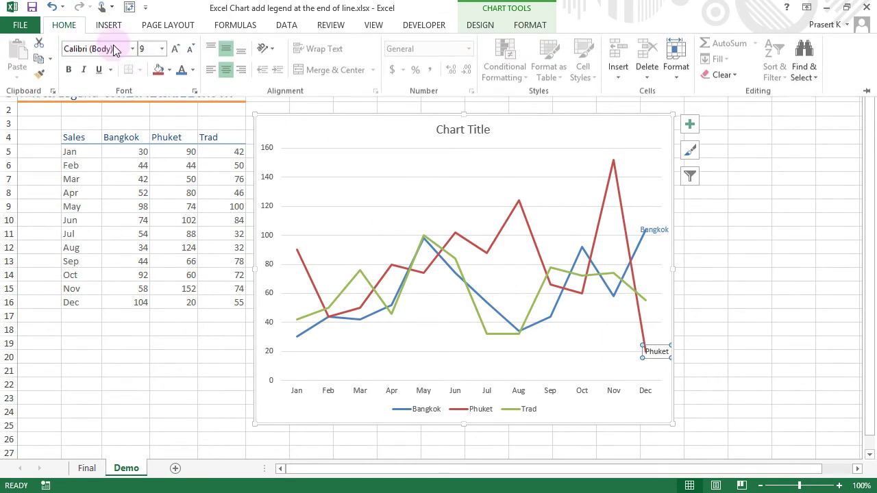
{"action": "left_click", "coordinate": [194, 73]}
{"action": "left_click", "coordinate": [239, 115]}
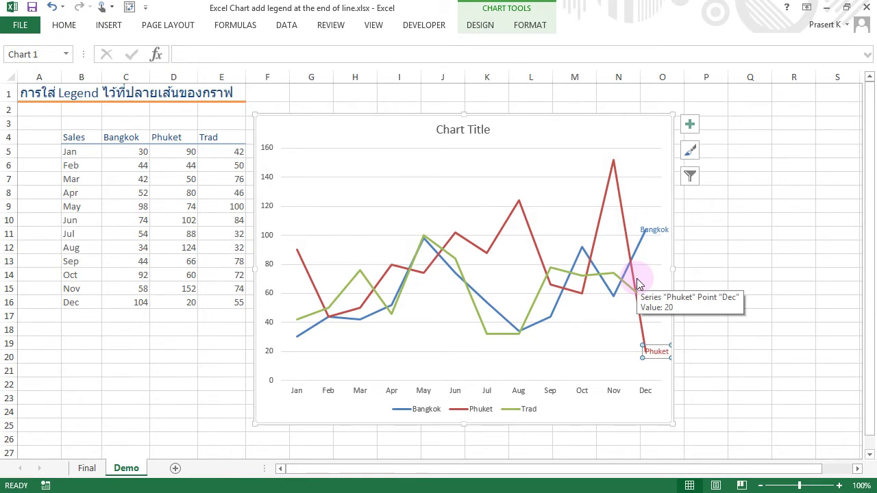
{"action": "left_click", "coordinate": [384, 113]}
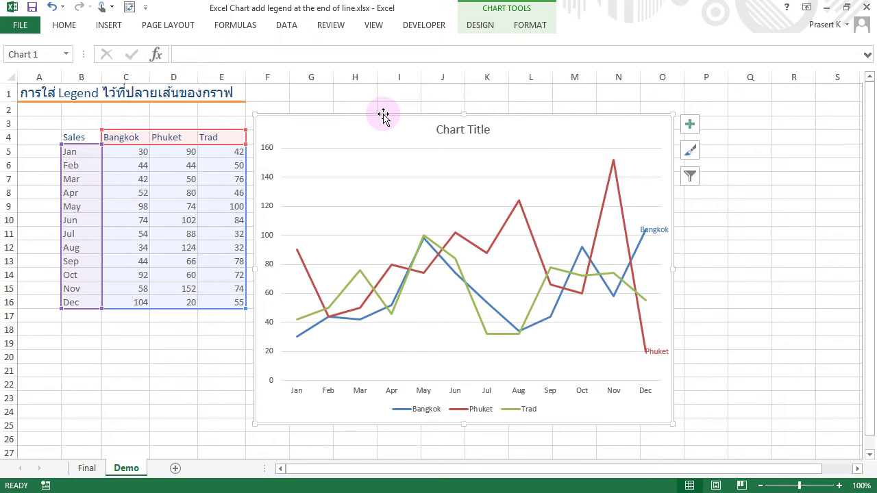
- Move the first chart down to about row 21 and insert a new line chart from B4:E16
{"action": "left_click_drag", "start_coordinate": [384, 116], "coordinate": [394, 373]}
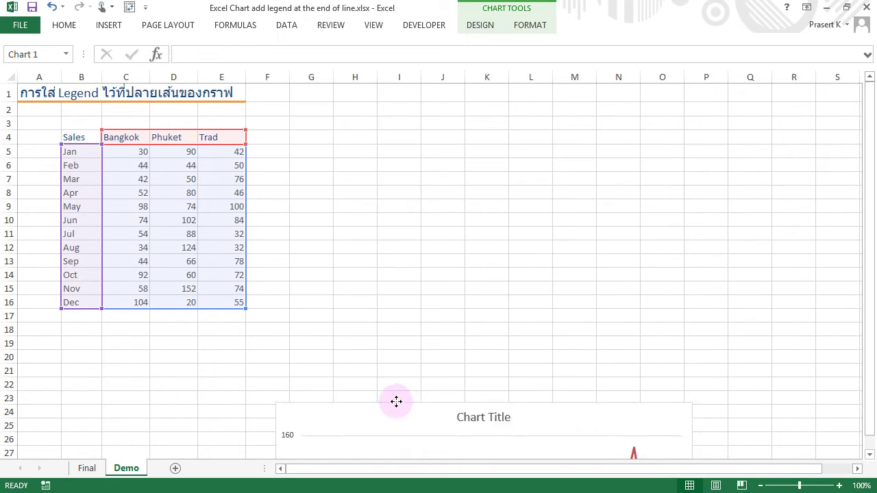
{"action": "left_click", "coordinate": [309, 194]}
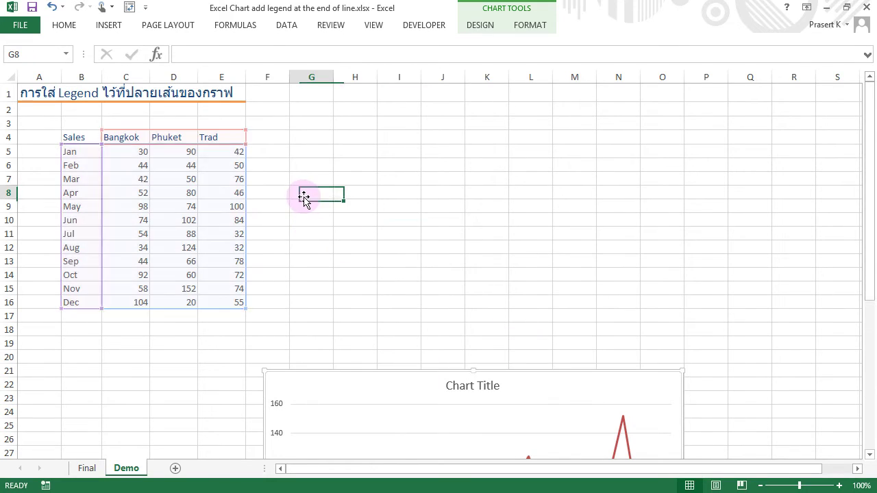
{"action": "left_click_drag", "start_coordinate": [70, 137], "coordinate": [210, 296]}
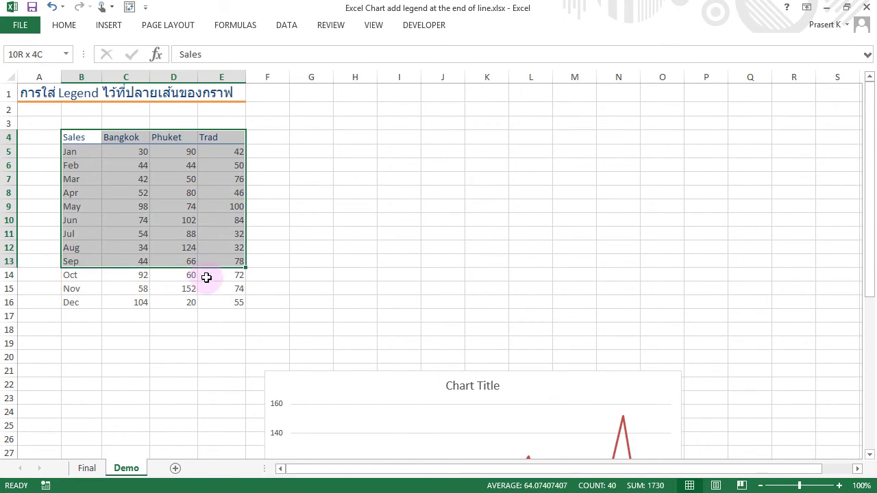
{"action": "key", "text": "ctrl+q"}
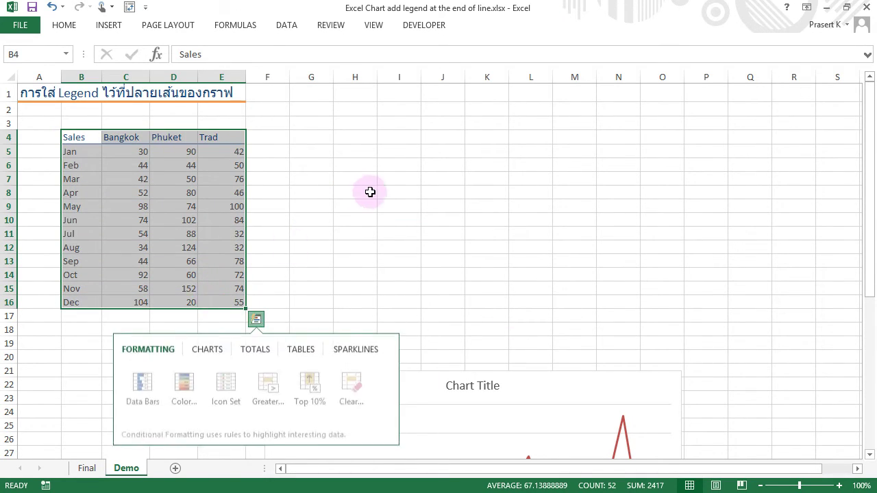
{"action": "left_click", "coordinate": [207, 349]}
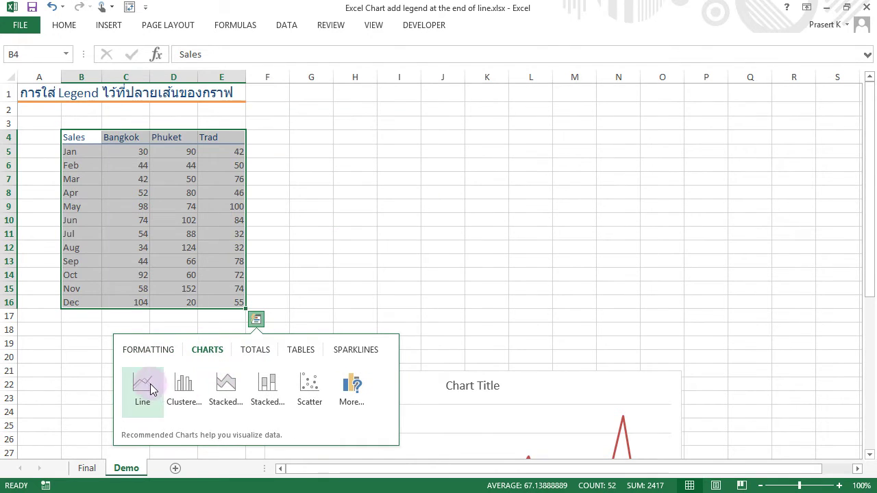
{"action": "left_click", "coordinate": [147, 385]}
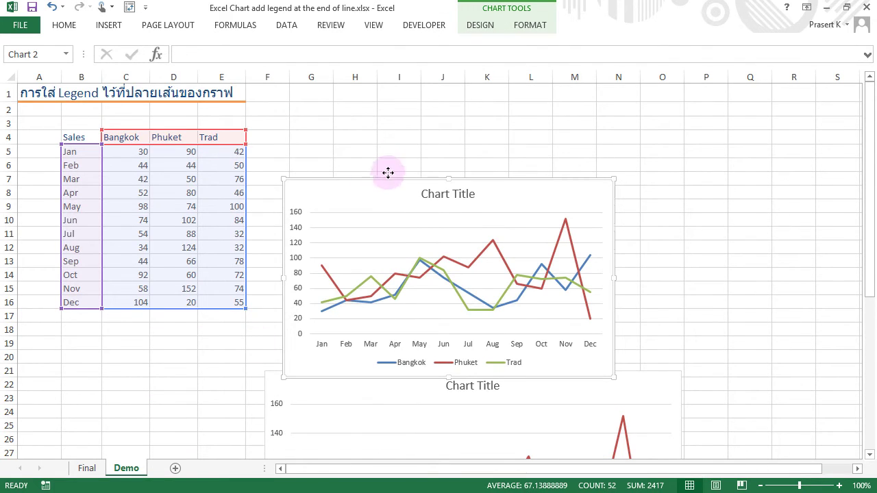
- Place the new chart up beside the table and enlarge it
{"action": "left_click_drag", "start_coordinate": [382, 184], "coordinate": [477, 119]}
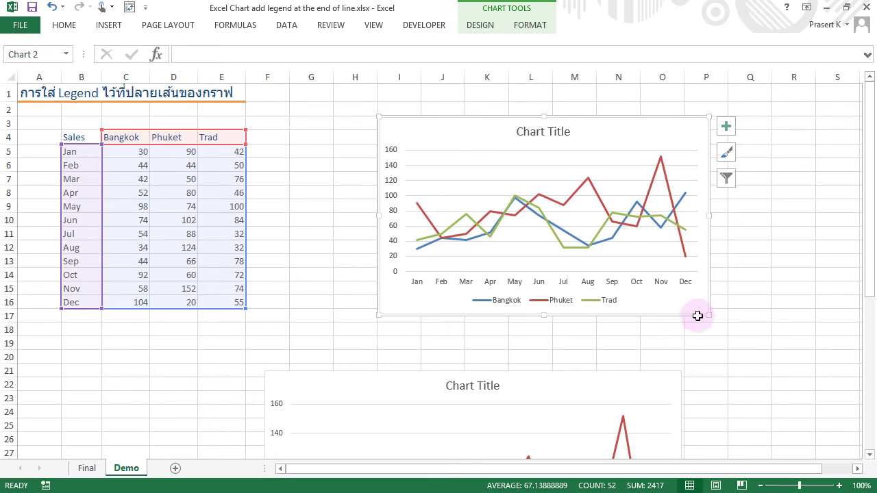
{"action": "left_click_drag", "start_coordinate": [709, 316], "coordinate": [732, 353]}
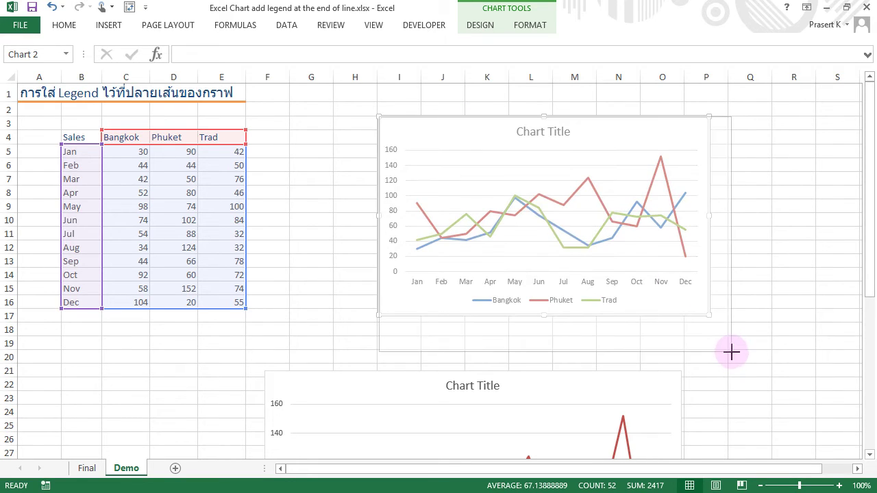
{"action": "left_click", "coordinate": [262, 301]}
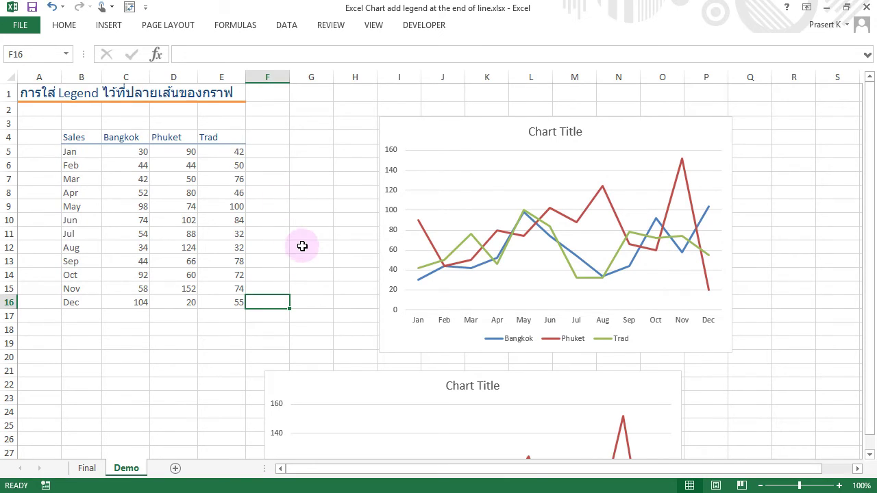
- Enter =C4 in F4 and fill it right to H4, showing Bangkok, Phuket, Trad
{"action": "left_click", "coordinate": [262, 140]}
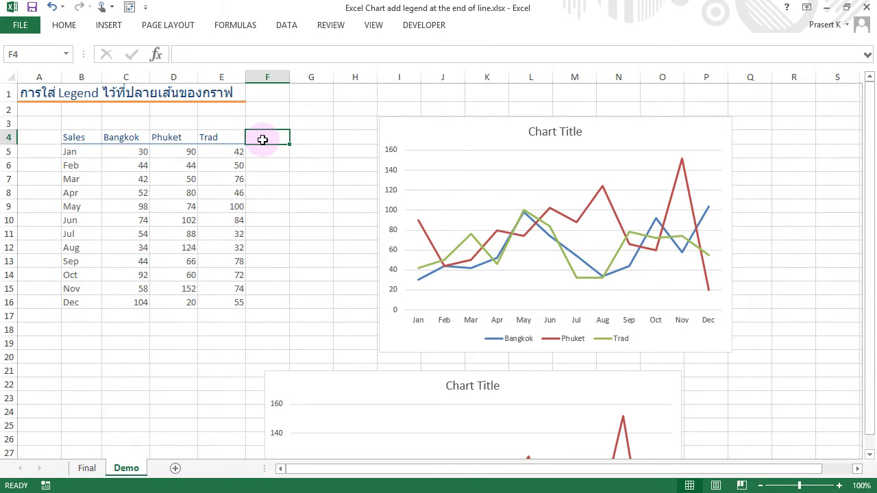
{"action": "type", "text": "="}
{"action": "key", "text": "Left"}
{"action": "key", "text": "Left"}
{"action": "key", "text": "Left"}
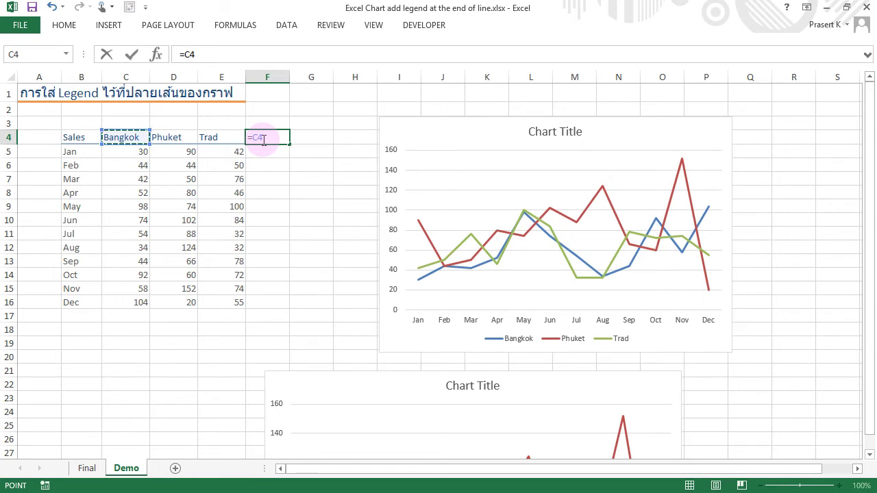
{"action": "key", "text": "Return"}
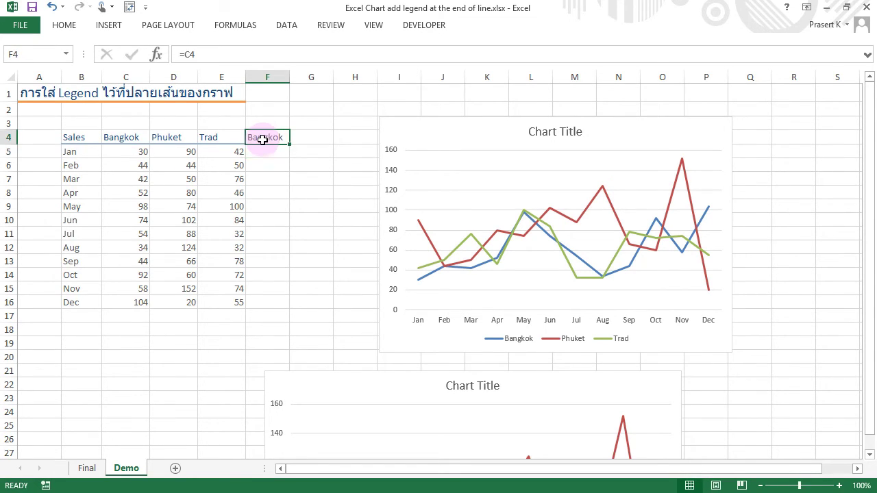
{"action": "left_click_drag", "start_coordinate": [262, 139], "coordinate": [311, 138]}
{"action": "key", "text": "shift+Right"}
{"action": "key", "text": "ctrl+r"}
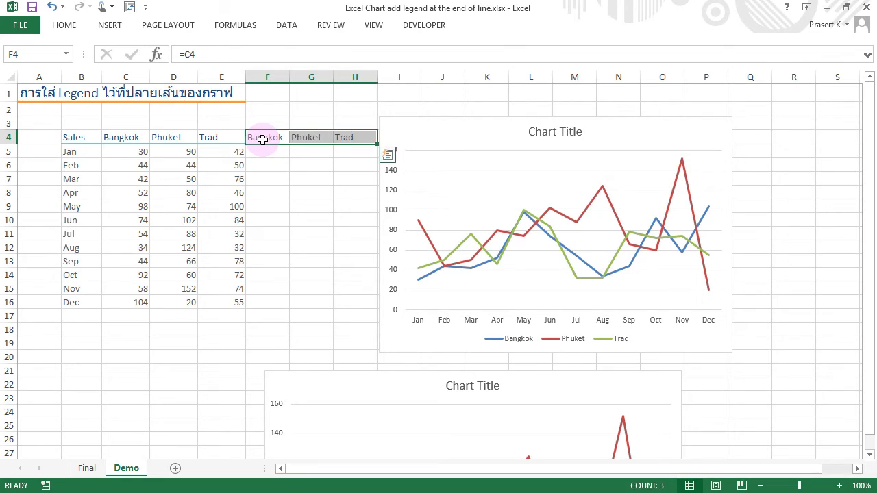
- Enter =C4 in F16 and fill it across F16:H16
{"action": "key", "text": "Down"}
{"action": "key", "text": "Down"}
{"action": "key", "text": "Down"}
{"action": "key", "text": "Down"}
{"action": "key", "text": "Down"}
{"action": "key", "text": "Down"}
{"action": "key", "text": "Down"}
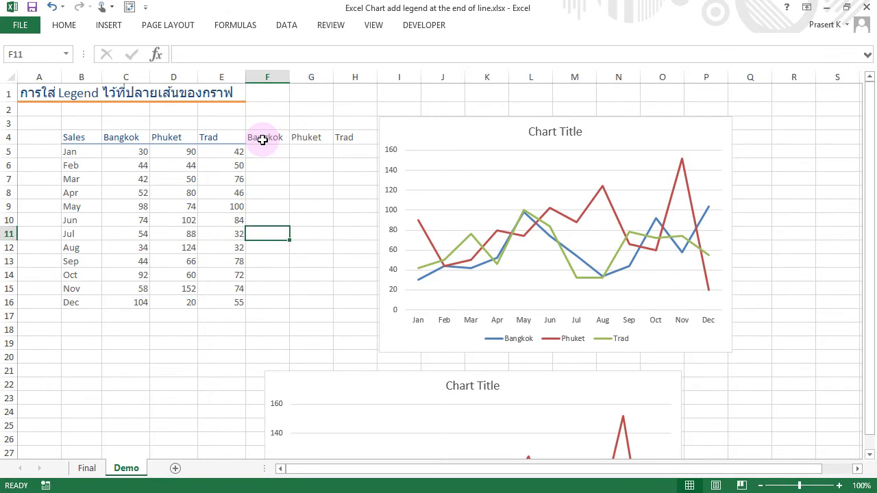
{"action": "key", "text": "Down"}
{"action": "key", "text": "Down"}
{"action": "key", "text": "Down"}
{"action": "key", "text": "Down"}
{"action": "key", "text": "Down"}
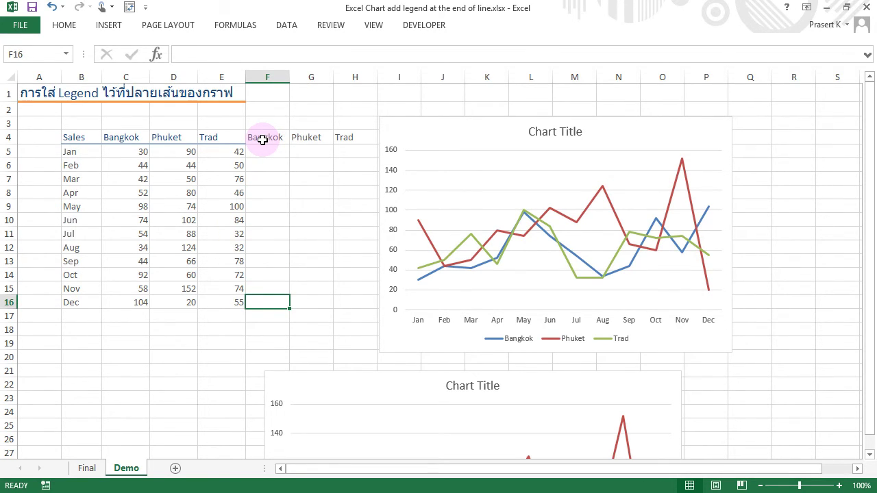
{"action": "type", "text": "="}
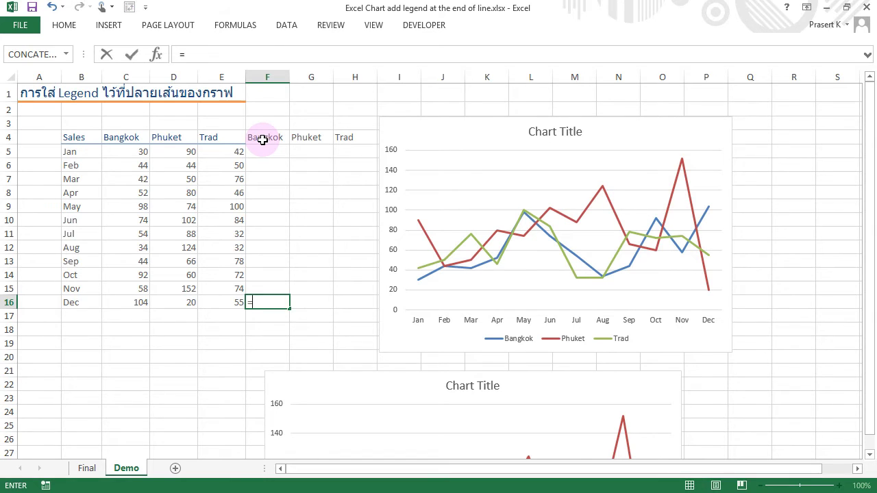
{"action": "left_click", "coordinate": [126, 139]}
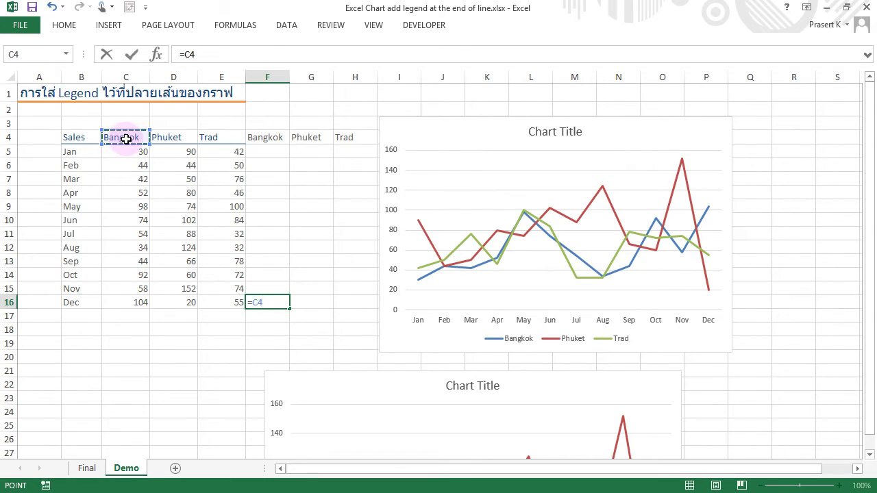
{"action": "key", "text": "Return"}
{"action": "key", "text": "Up"}
{"action": "key", "text": "shift+Right"}
{"action": "key", "text": "shift+Right"}
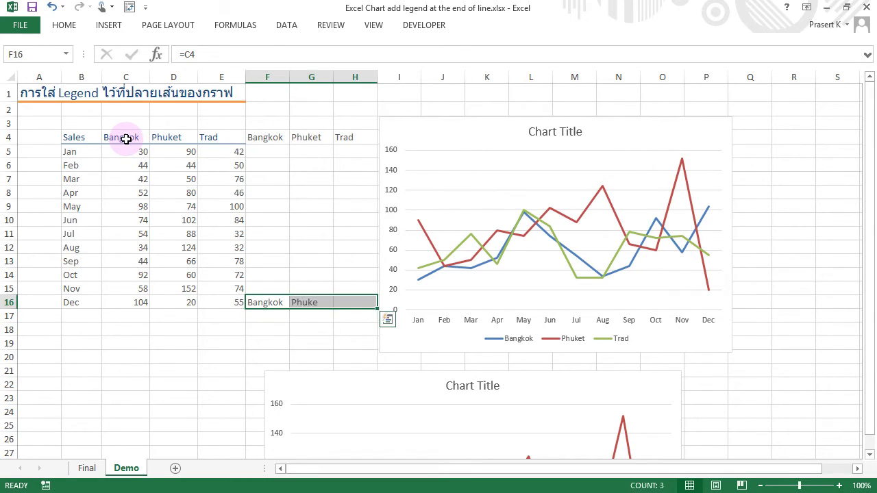
{"action": "left_click", "coordinate": [269, 177]}
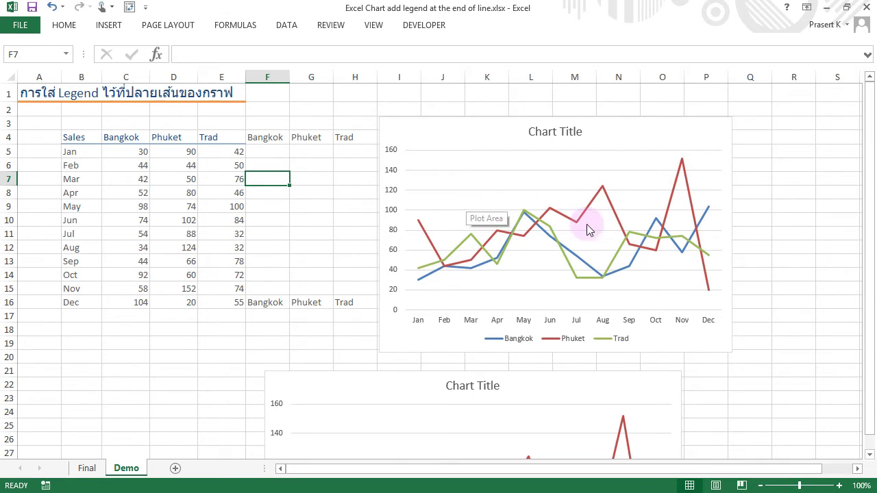
- Add data labels to the Phuket series in the second chart
{"action": "left_click", "coordinate": [687, 182]}
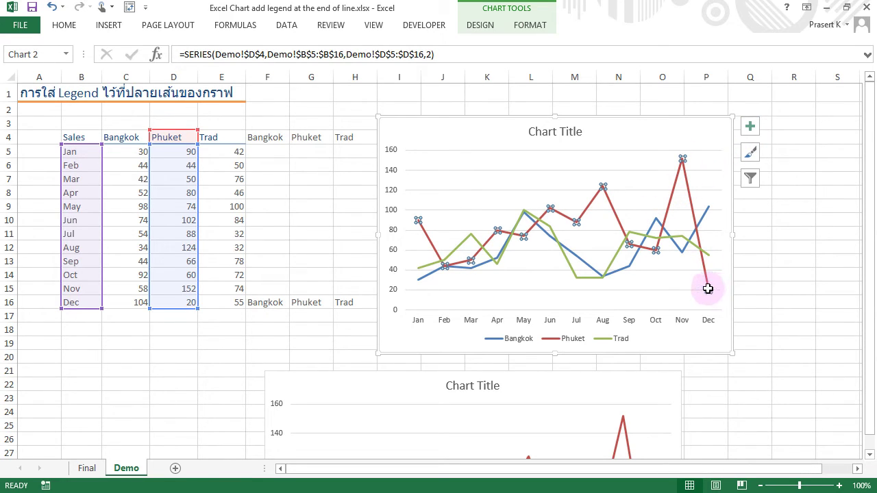
{"action": "left_click", "coordinate": [751, 127]}
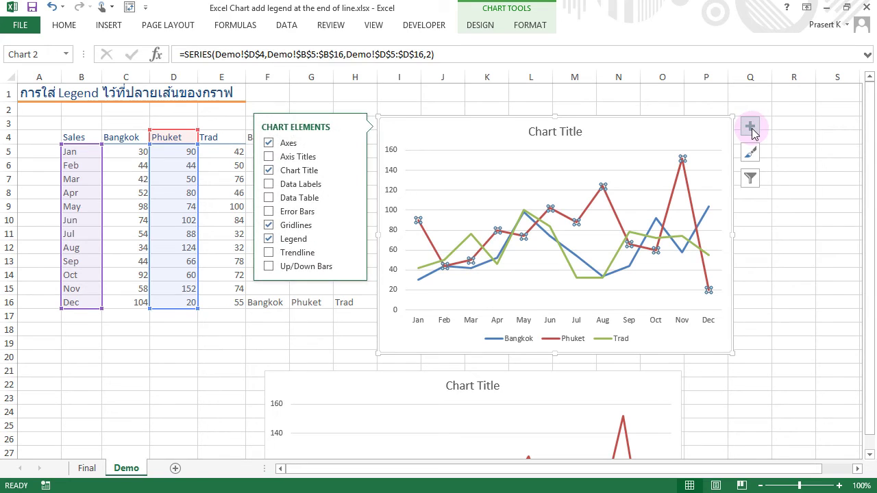
{"action": "left_click", "coordinate": [353, 183]}
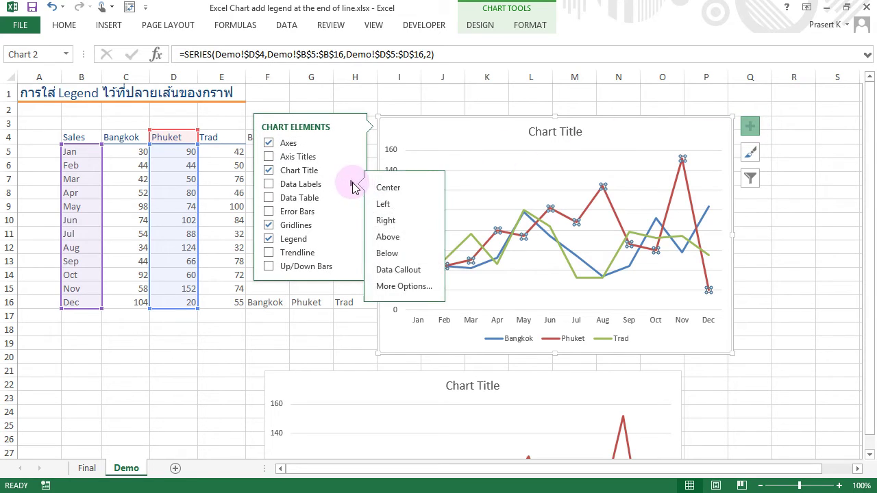
{"action": "left_click", "coordinate": [406, 287]}
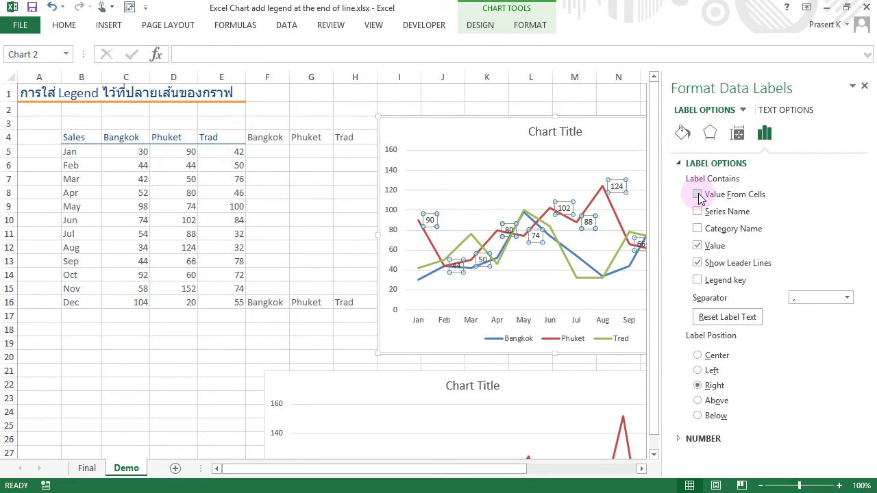
- Take Phuket's label text from cells G5:G16 and hide the values
{"action": "left_click", "coordinate": [697, 194]}
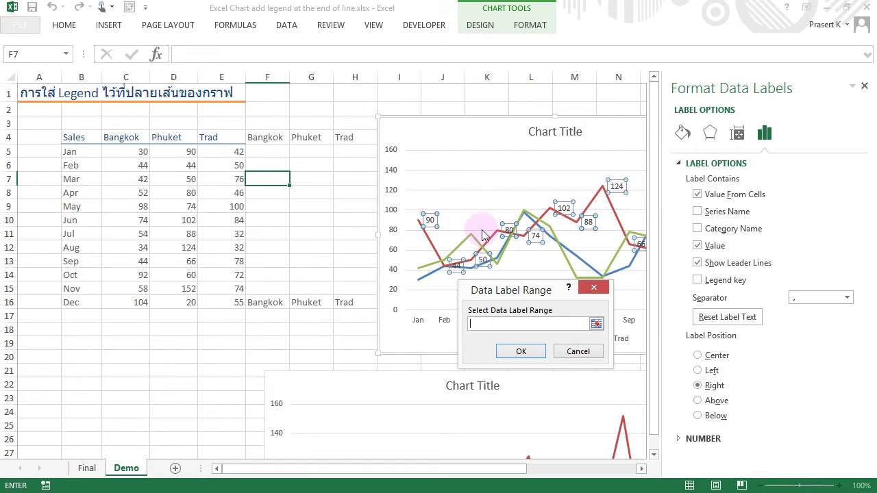
{"action": "left_click", "coordinate": [307, 150]}
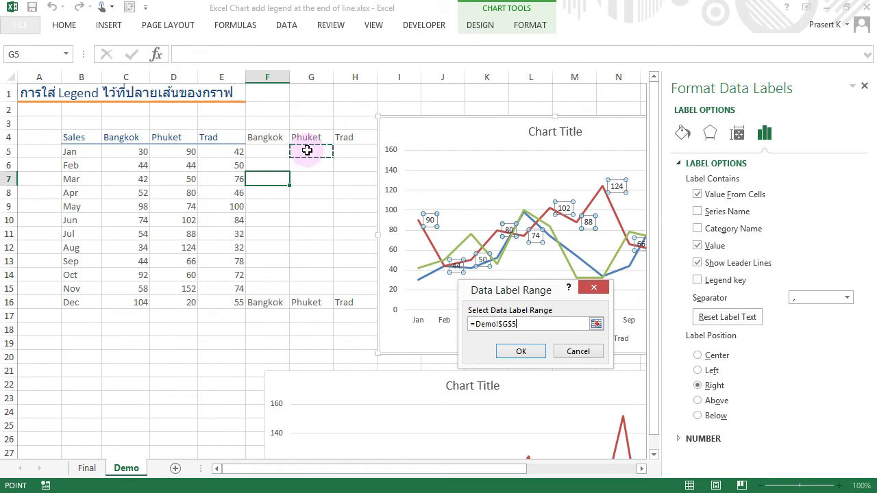
{"action": "left_click_drag", "start_coordinate": [307, 152], "coordinate": [316, 296]}
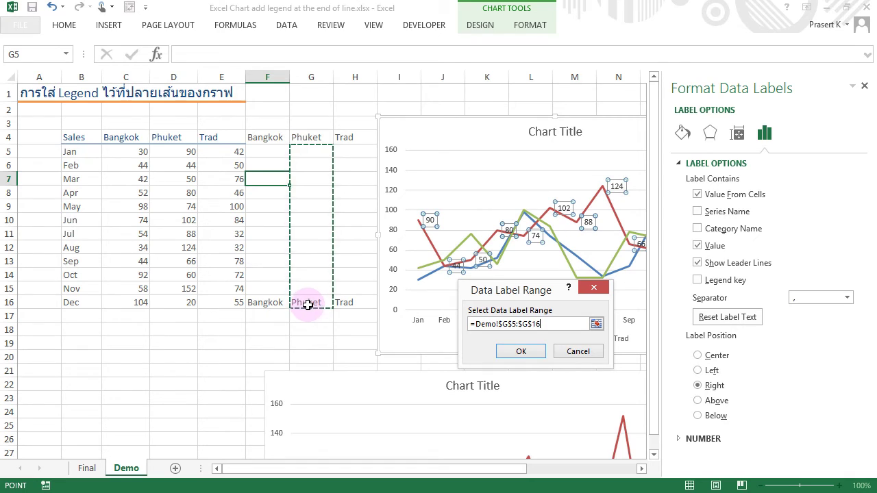
{"action": "left_click", "coordinate": [521, 351]}
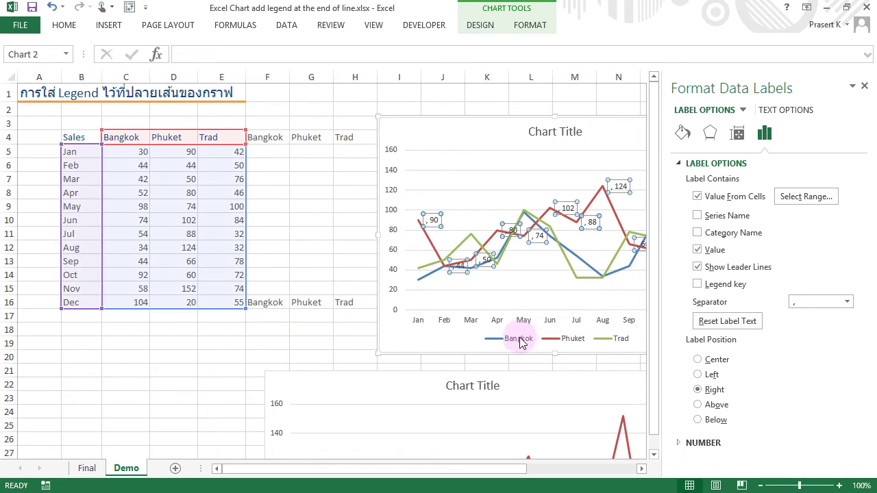
{"action": "left_click", "coordinate": [698, 250]}
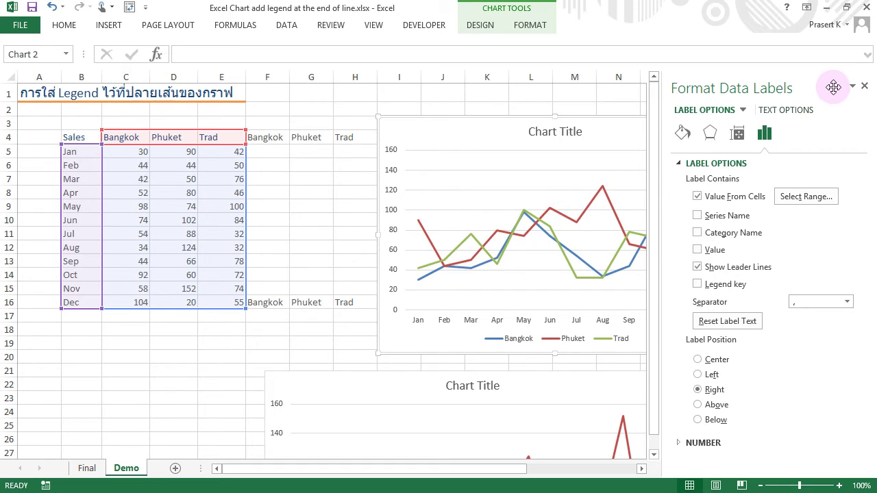
{"action": "left_click", "coordinate": [865, 87]}
{"action": "left_click", "coordinate": [718, 292]}
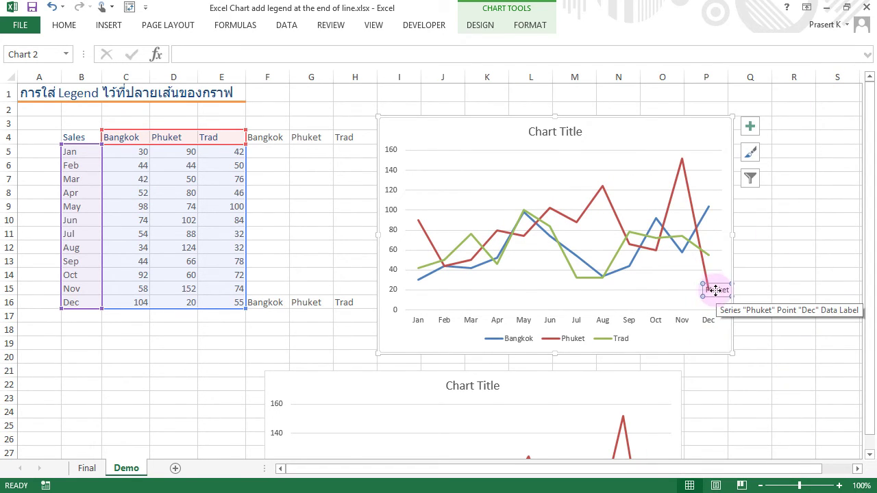
- Add data labels to the Bangkok series in the second chart
{"action": "left_click", "coordinate": [705, 218]}
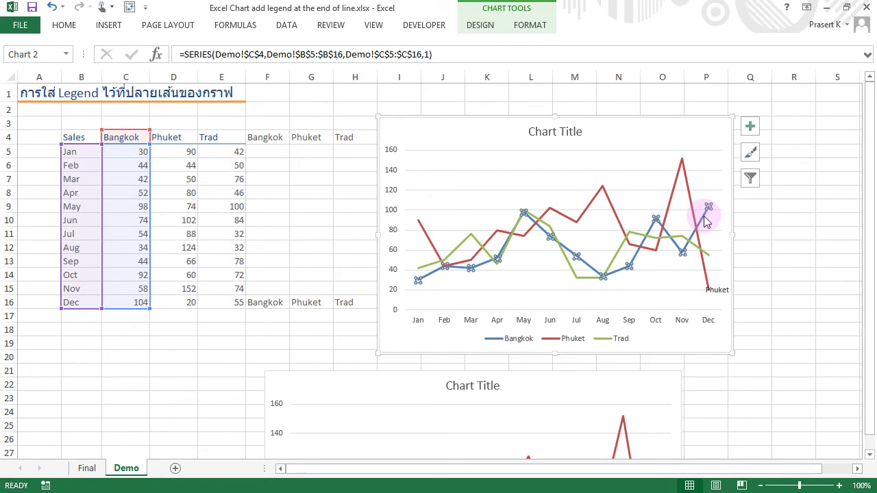
{"action": "left_click", "coordinate": [753, 133]}
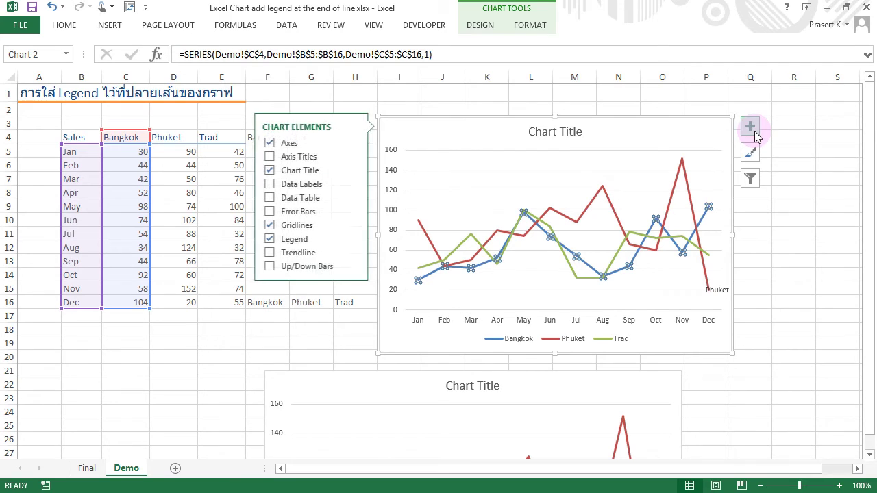
{"action": "left_click", "coordinate": [351, 184]}
{"action": "left_click", "coordinate": [411, 287]}
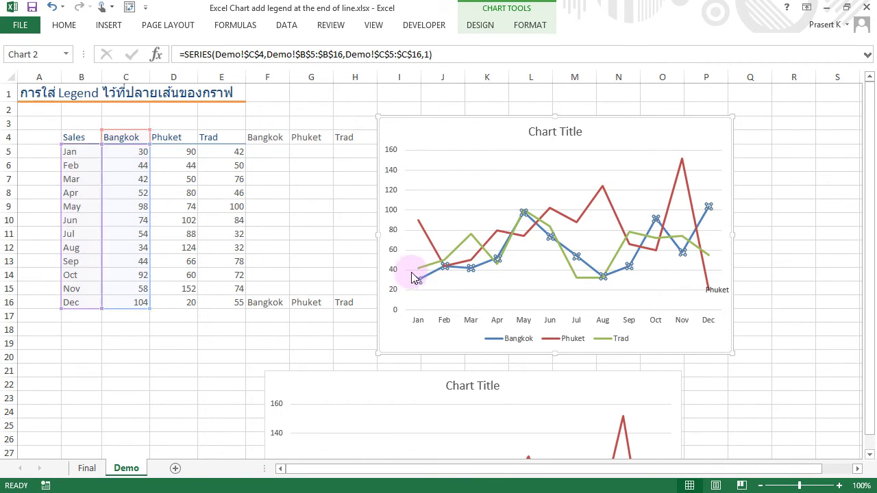
- Take Bangkok's label text from cells F5:F16 and hide the values
{"action": "left_click", "coordinate": [699, 194]}
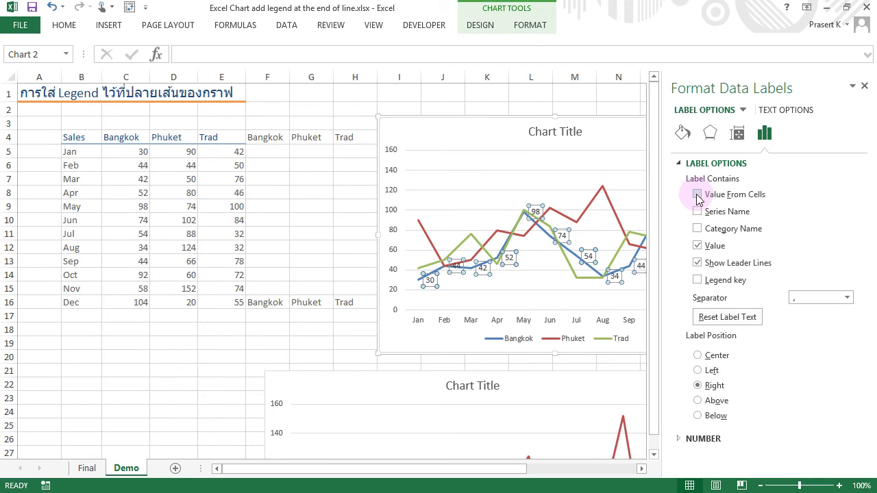
{"action": "left_click_drag", "start_coordinate": [264, 152], "coordinate": [266, 302]}
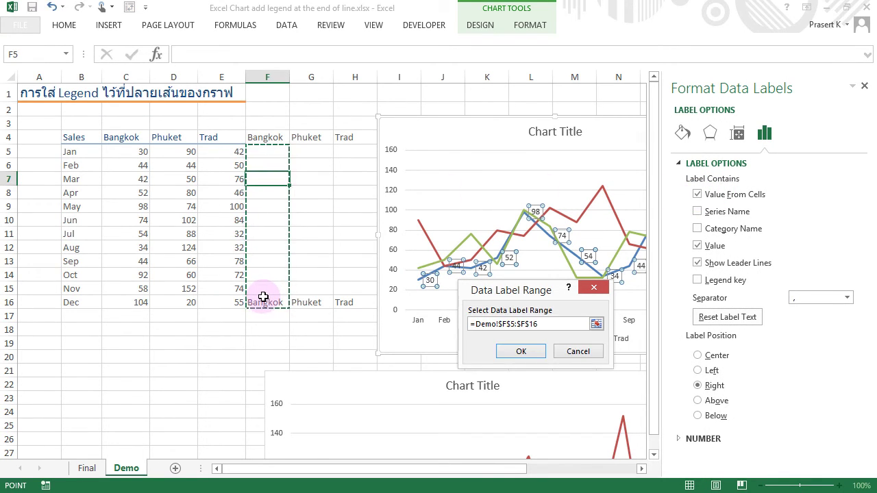
{"action": "left_click", "coordinate": [520, 351]}
{"action": "left_click", "coordinate": [698, 251]}
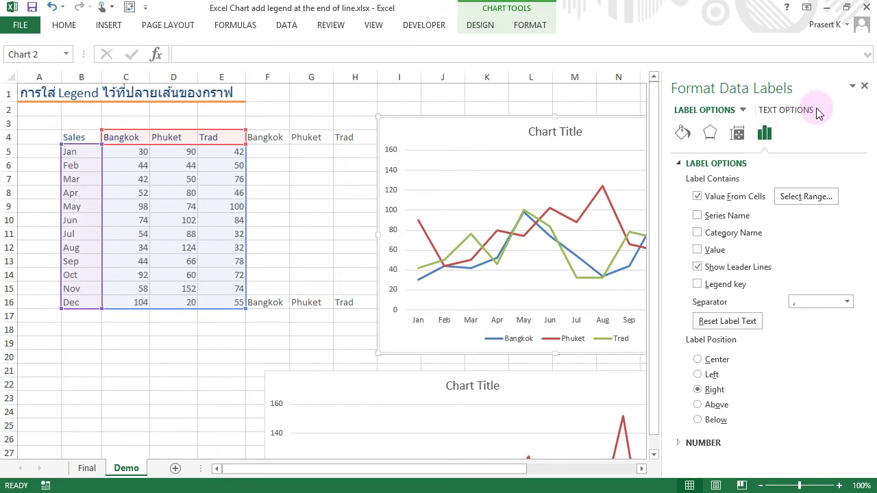
{"action": "left_click", "coordinate": [863, 87]}
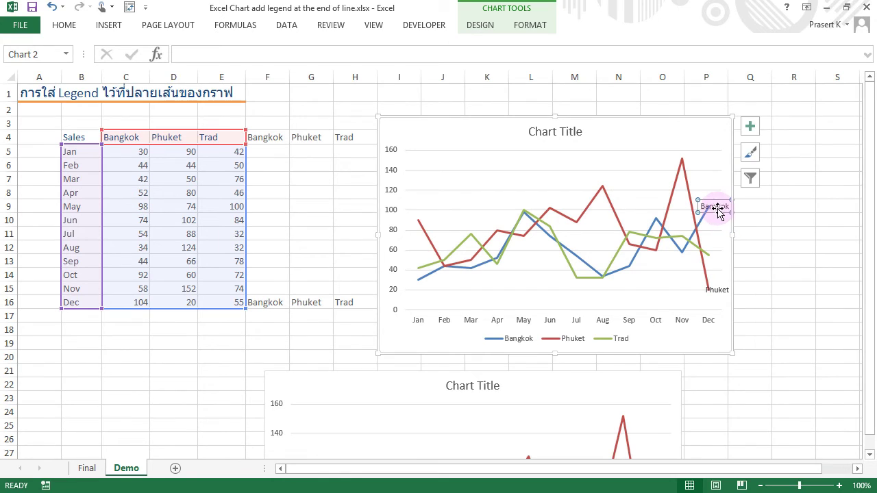
{"action": "left_click", "coordinate": [612, 256]}
- Add data labels to the Trad series
{"action": "left_click", "coordinate": [750, 126]}
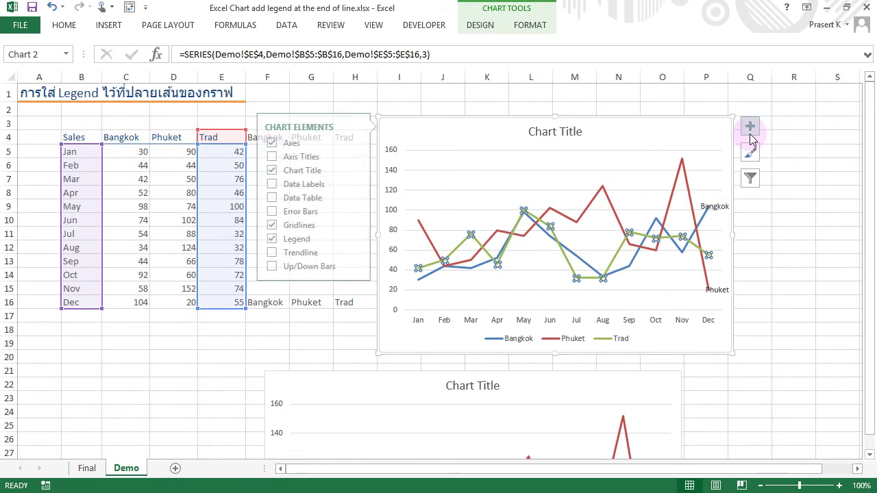
{"action": "left_click", "coordinate": [352, 184]}
{"action": "left_click", "coordinate": [404, 286]}
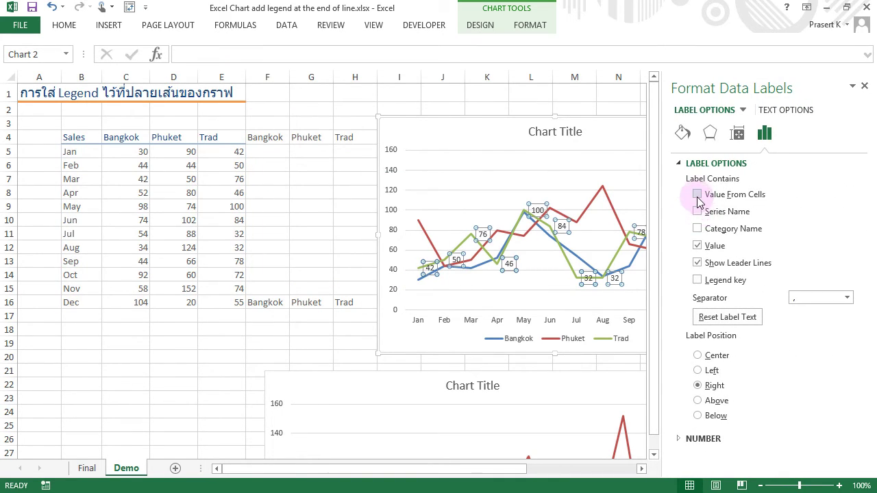
- Take Trad's label text from cells H5:H16 and hide the values
{"action": "left_click", "coordinate": [698, 196]}
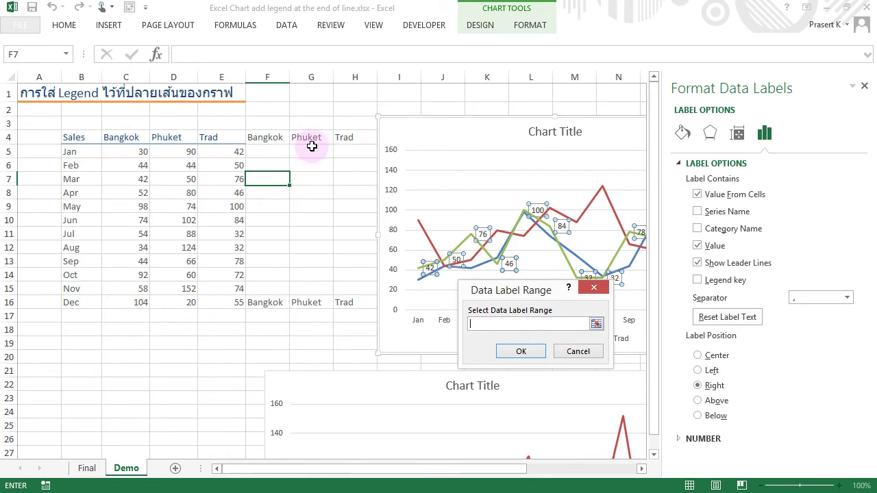
{"action": "left_click", "coordinate": [347, 157]}
{"action": "left_click_drag", "start_coordinate": [347, 163], "coordinate": [355, 301]}
{"action": "left_click", "coordinate": [522, 351]}
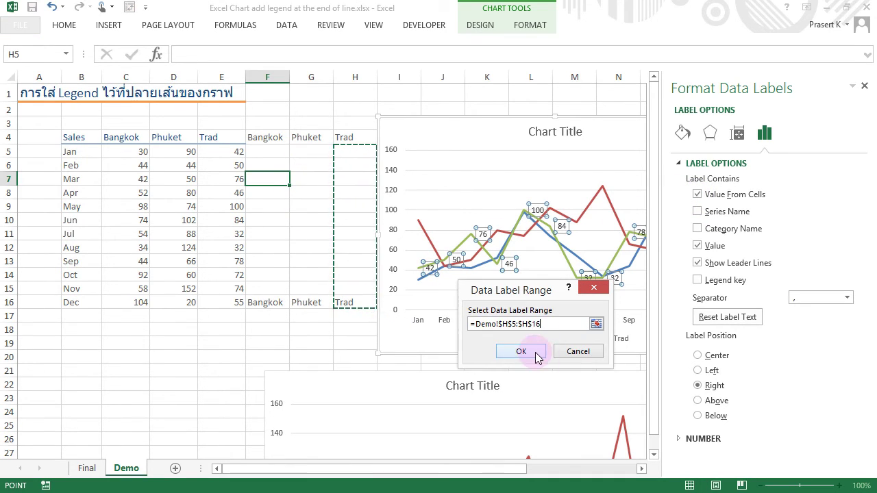
{"action": "left_click", "coordinate": [698, 250]}
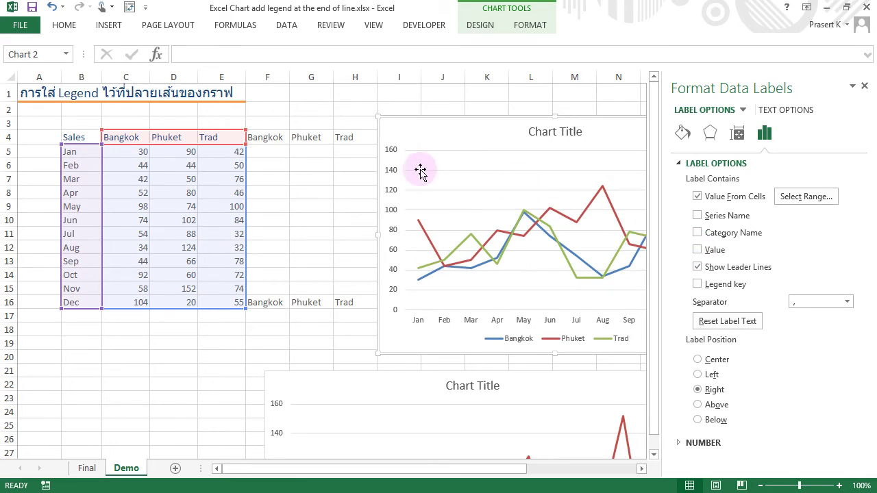
{"action": "left_click", "coordinate": [865, 86]}
- Deselect the chart and enter 150 as Phuket's December sales in D16
{"action": "left_click", "coordinate": [761, 244]}
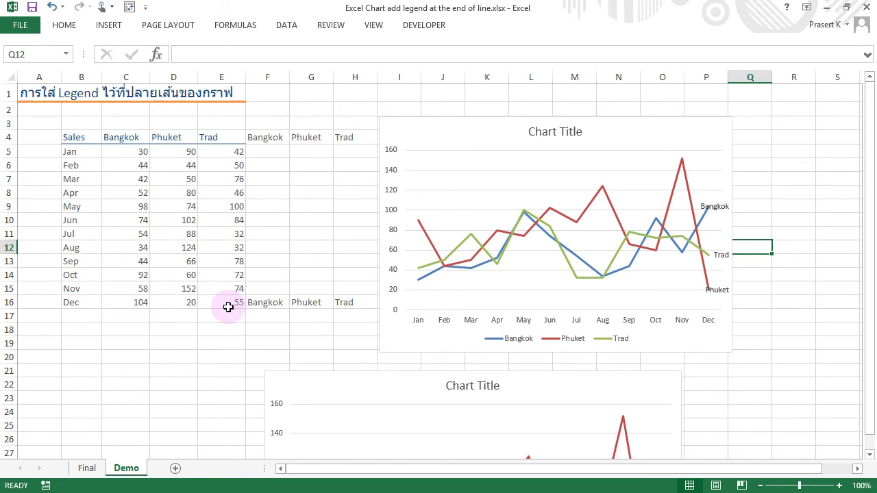
{"action": "left_click", "coordinate": [176, 305]}
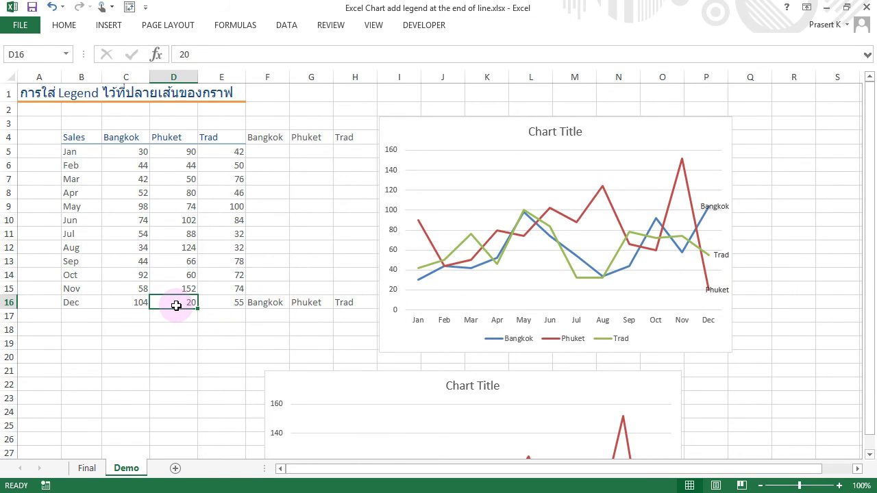
{"action": "type", "text": "150"}
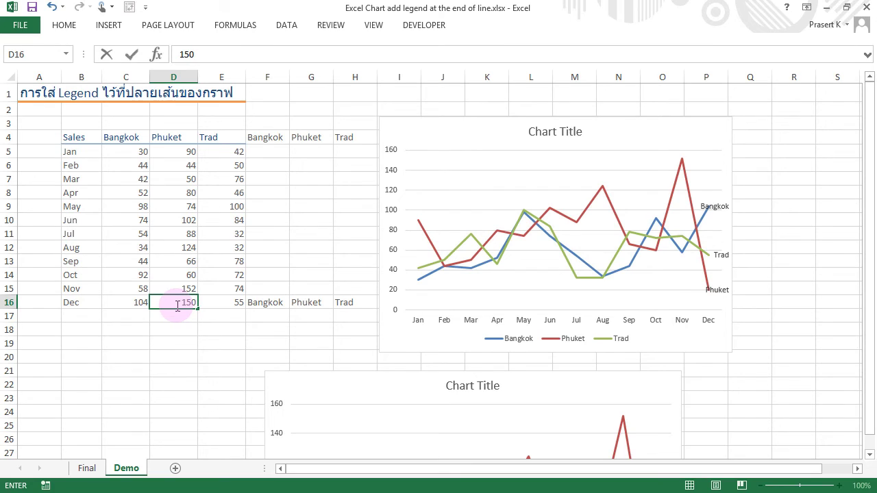
{"action": "key", "text": "Return"}
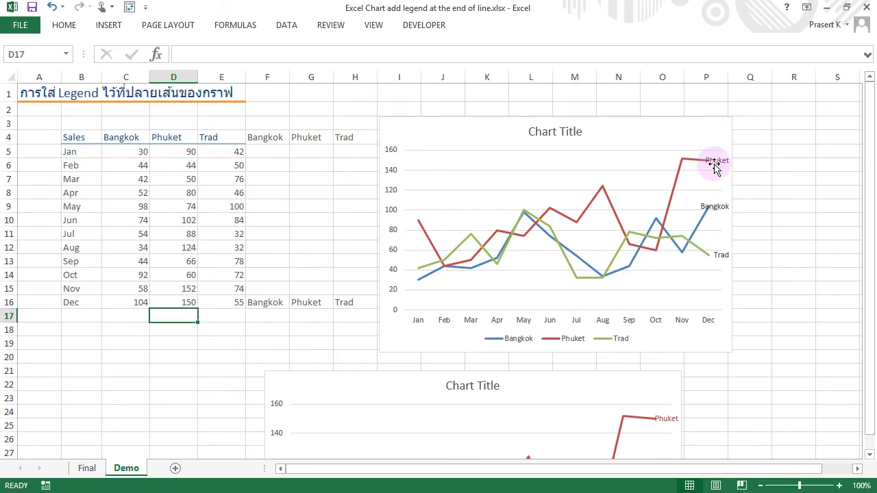
{"action": "left_click", "coordinate": [554, 343]}
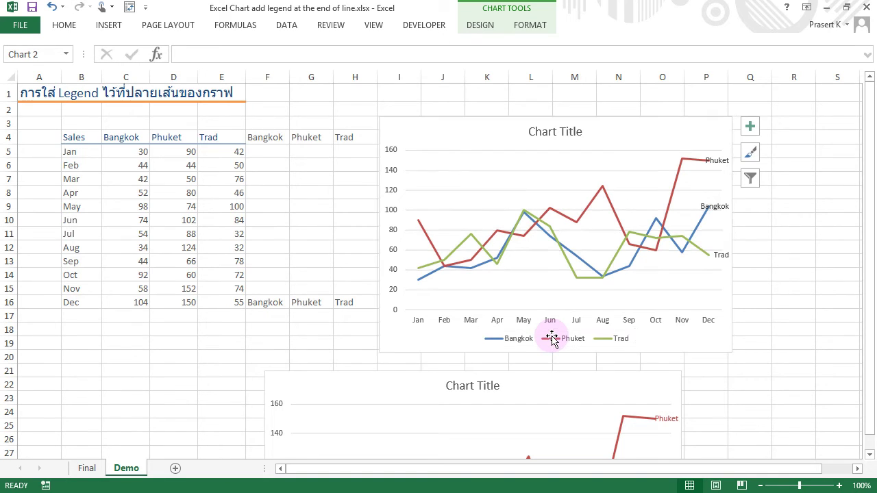
{"action": "key", "text": "Delete"}
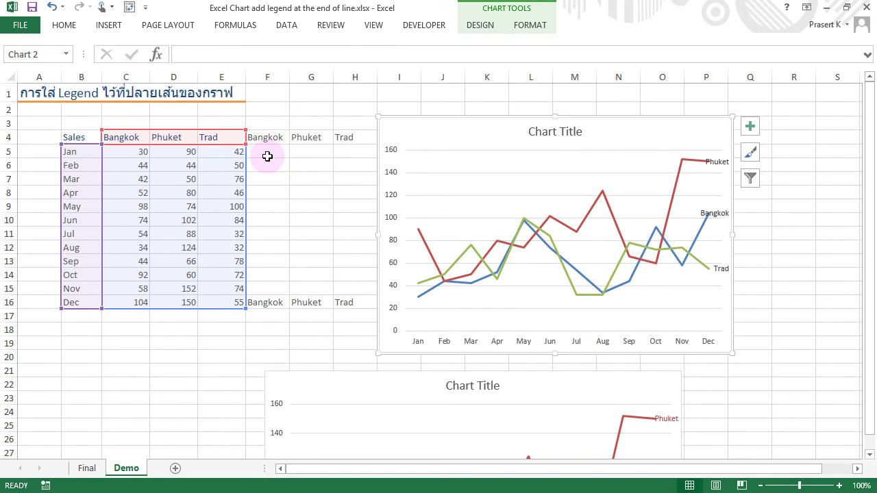
{"action": "left_click", "coordinate": [275, 154]}
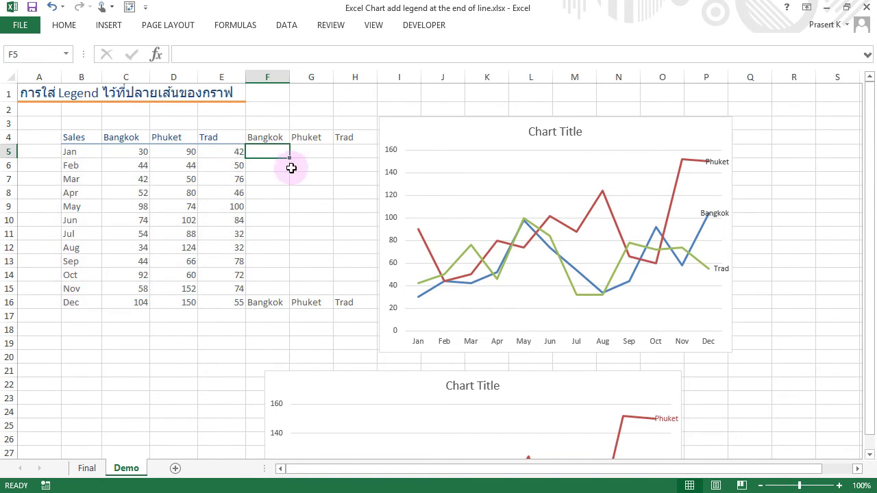
{"action": "left_click_drag", "start_coordinate": [267, 137], "coordinate": [340, 304]}
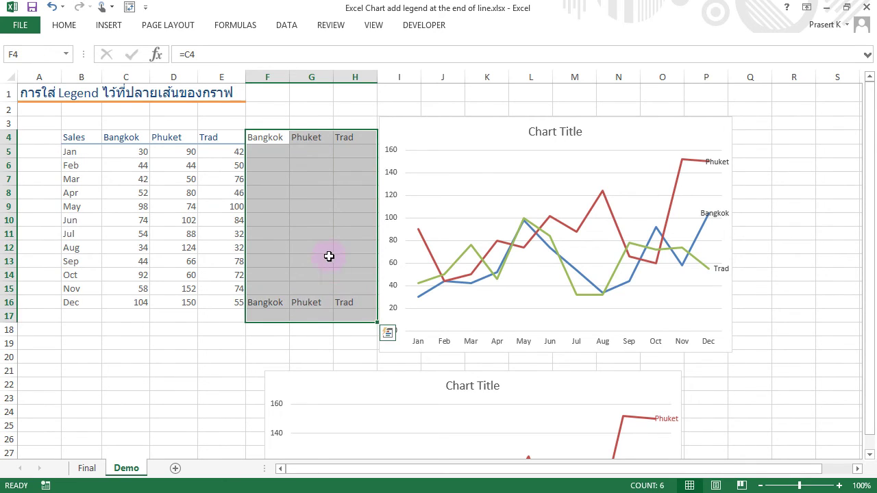
{"action": "left_click", "coordinate": [301, 217]}
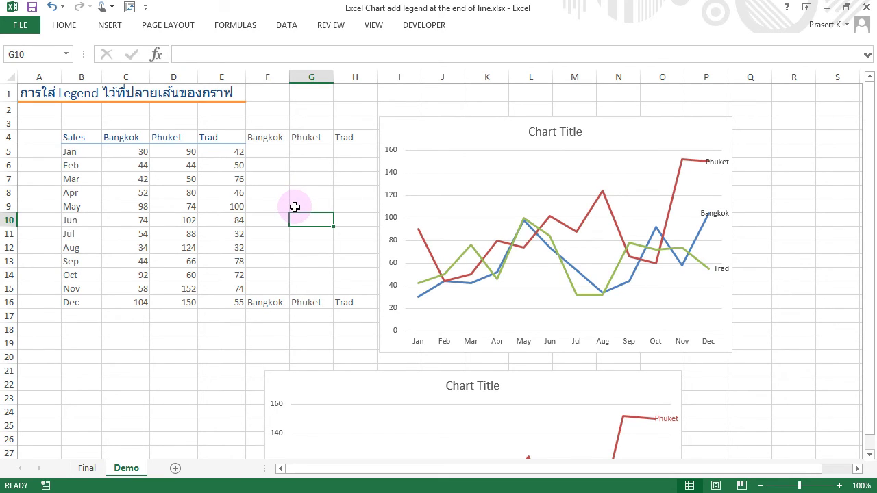
{"action": "left_click", "coordinate": [303, 246]}
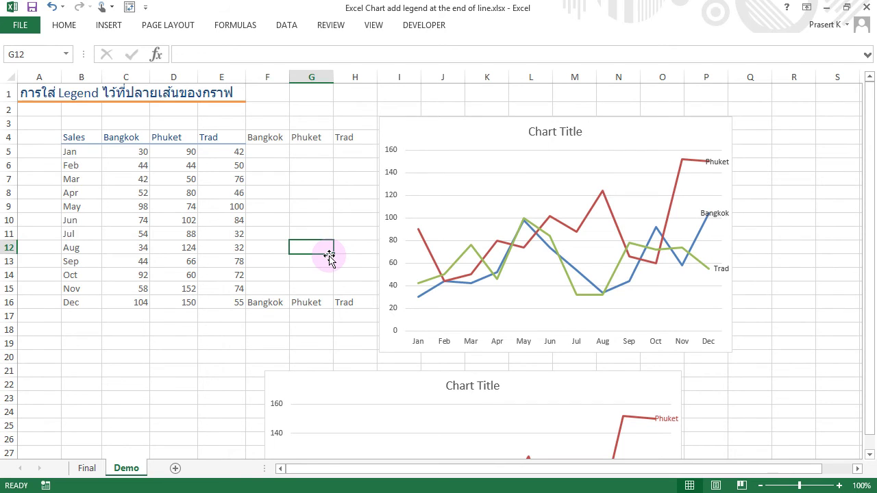
{"action": "type", "text": "ปิดเทอม"}
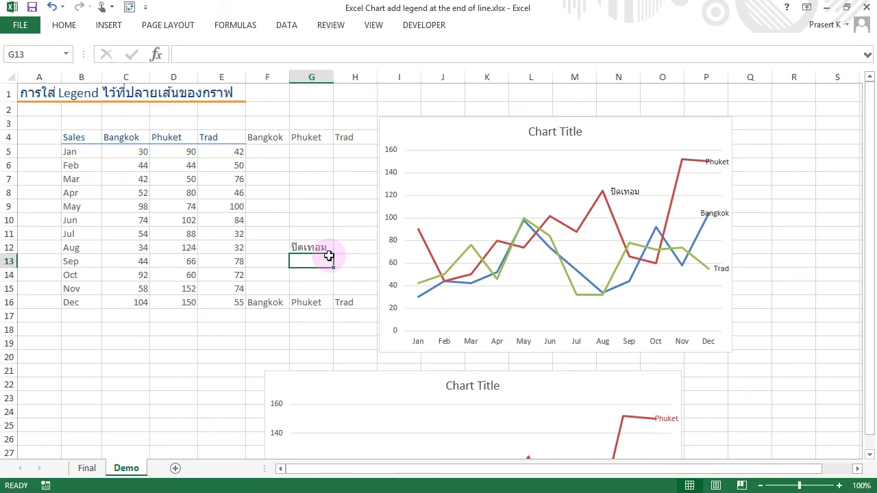
{"action": "left_click", "coordinate": [308, 248]}
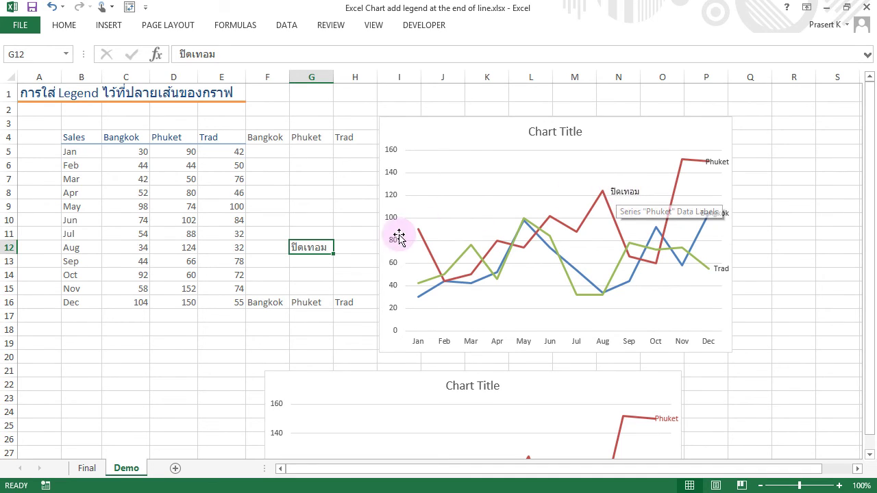
{"action": "key", "text": "Delete"}
{"action": "left_click", "coordinate": [310, 150]}
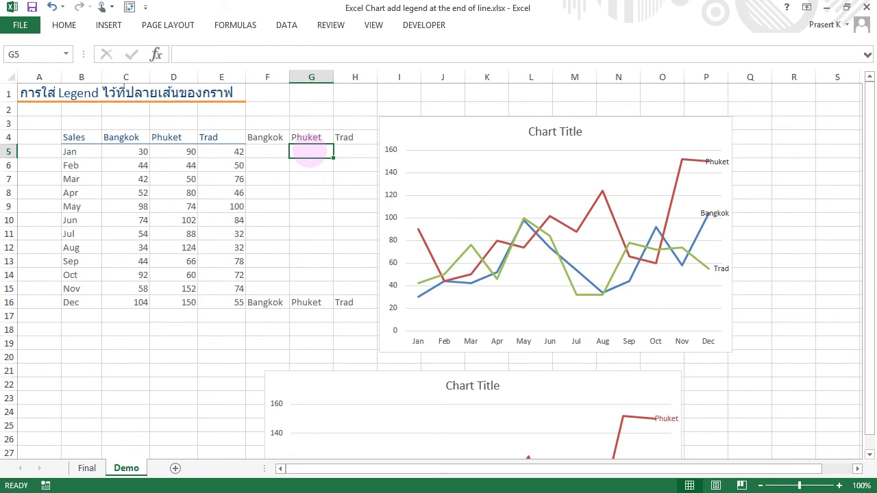
- Enter =IF(D5=MAX($D$5:$D$16),D5,"") in G5, with the MAX range locked absolute
{"action": "type", "text": "=if("}
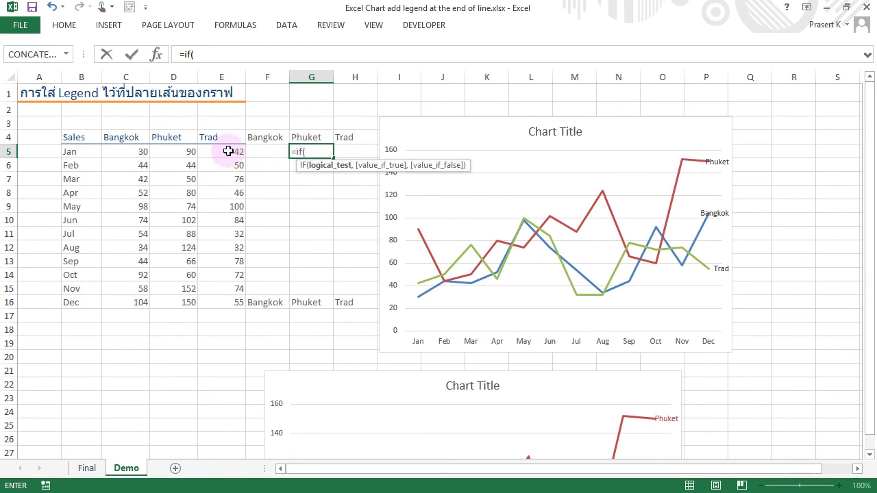
{"action": "left_click", "coordinate": [181, 149]}
{"action": "type", "text": "="}
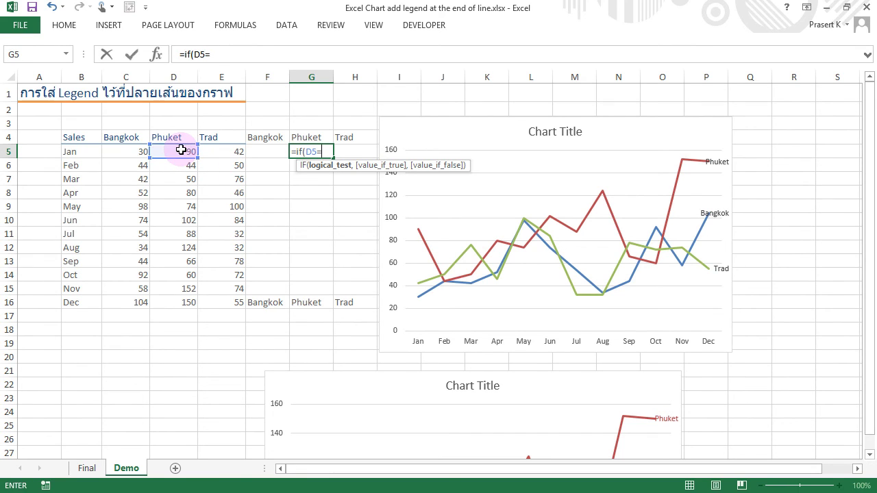
{"action": "type", "text": "max("}
{"action": "left_click_drag", "start_coordinate": [181, 150], "coordinate": [183, 306]}
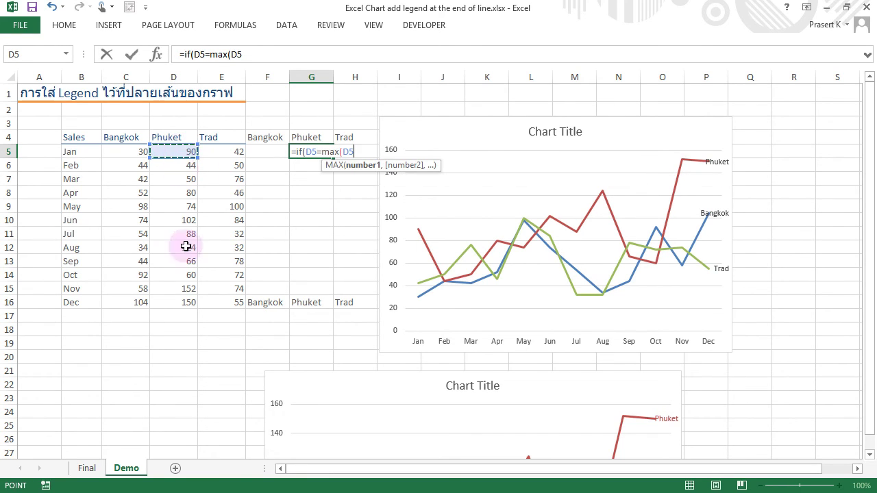
{"action": "key", "text": "F4"}
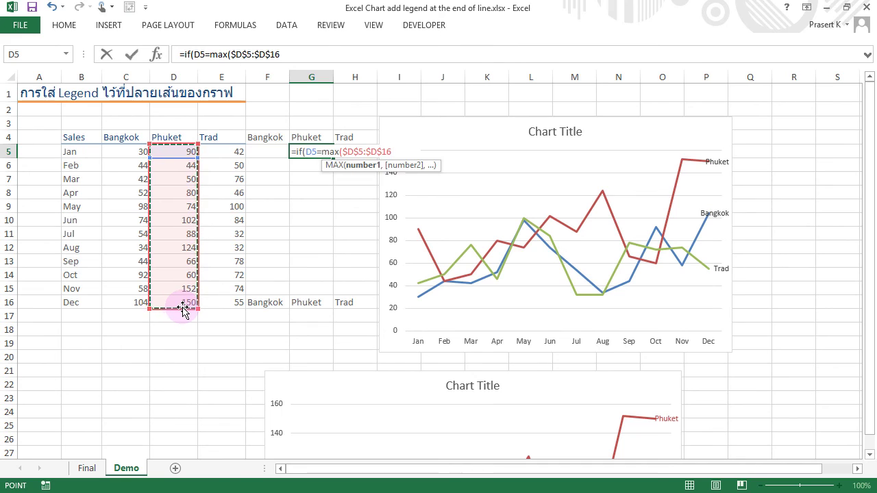
{"action": "type", "text": ")"}
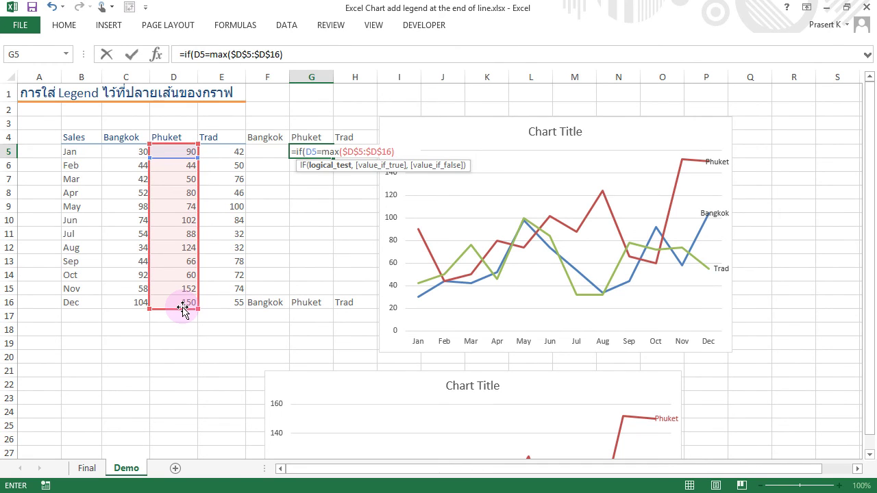
{"action": "type", "text": ",d5,\"\""}
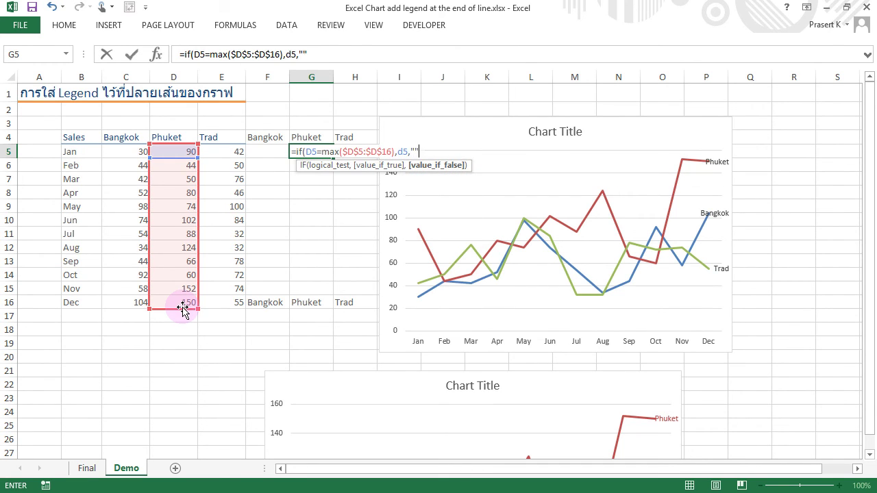
{"action": "type", "text": ")"}
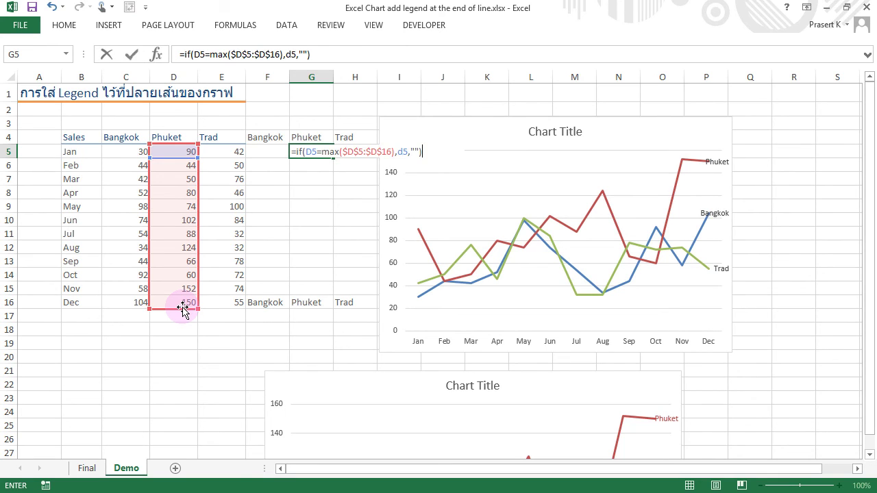
{"action": "key", "text": "Return"}
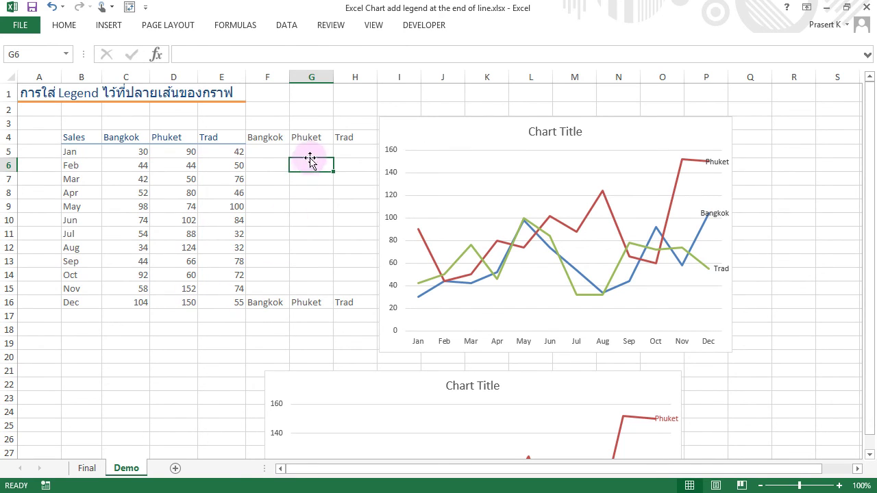
{"action": "left_click", "coordinate": [322, 158]}
- Fill G5's peak formula down through G15, then select Phuket's data labels on the chart
{"action": "left_click_drag", "start_coordinate": [331, 157], "coordinate": [327, 293]}
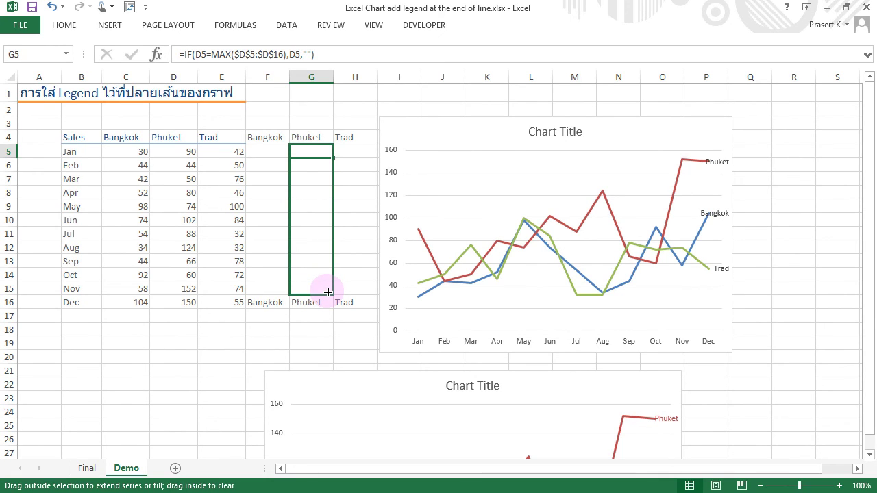
{"action": "left_click_drag", "start_coordinate": [327, 292], "coordinate": [327, 292]}
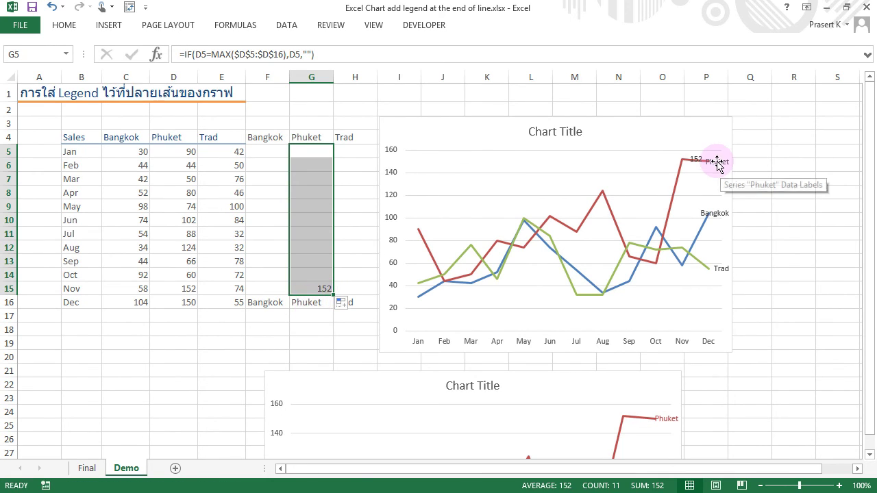
{"action": "left_click_drag", "start_coordinate": [719, 169], "coordinate": [694, 157]}
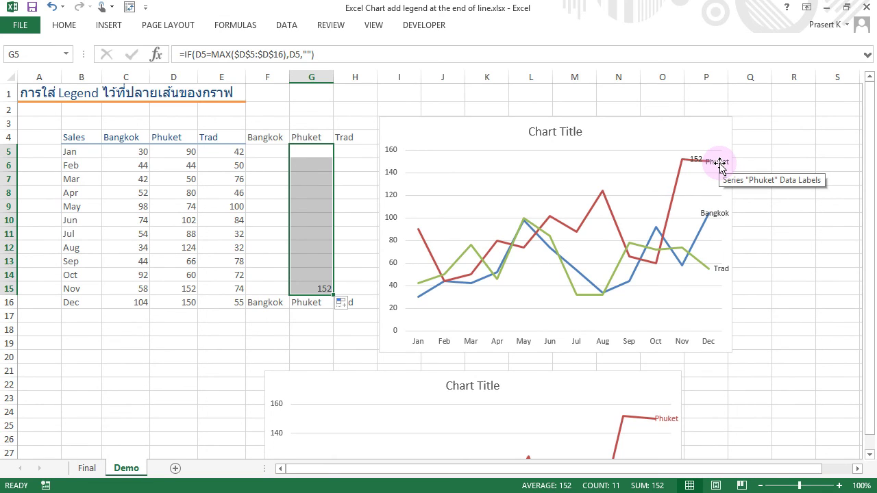
{"action": "left_click", "coordinate": [719, 166]}
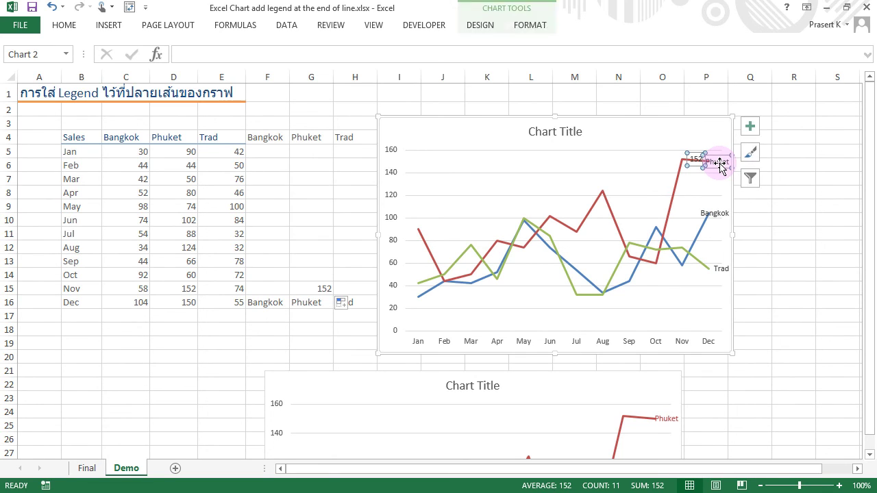
- Set Phuket's data label position to Above from Chart Elements, then deselect the chart
{"action": "left_click", "coordinate": [750, 127]}
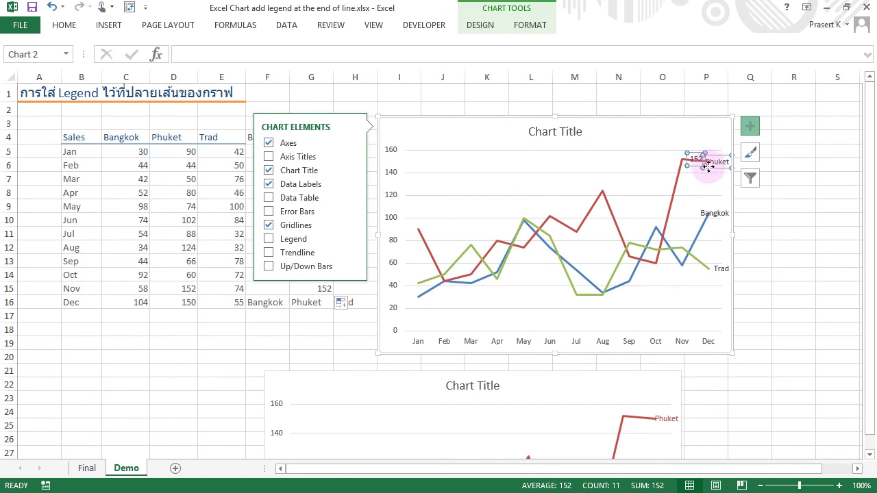
{"action": "mouse_move", "coordinate": [309, 184]}
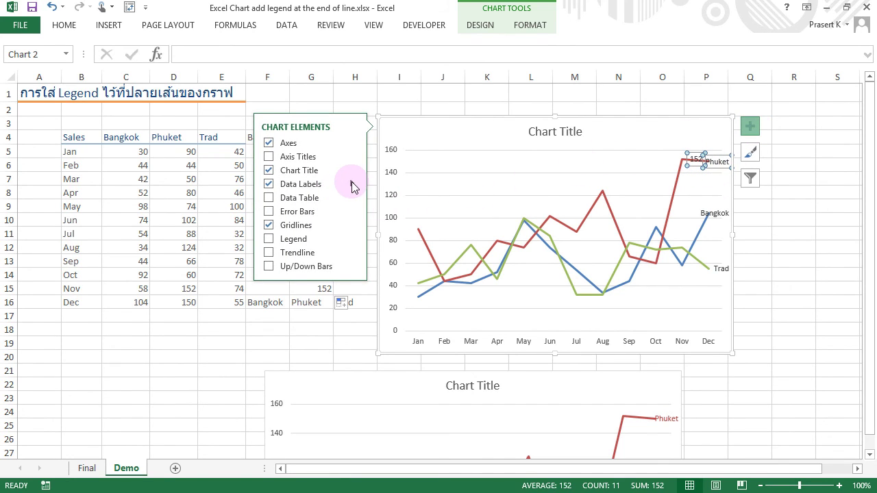
{"action": "left_click", "coordinate": [352, 185]}
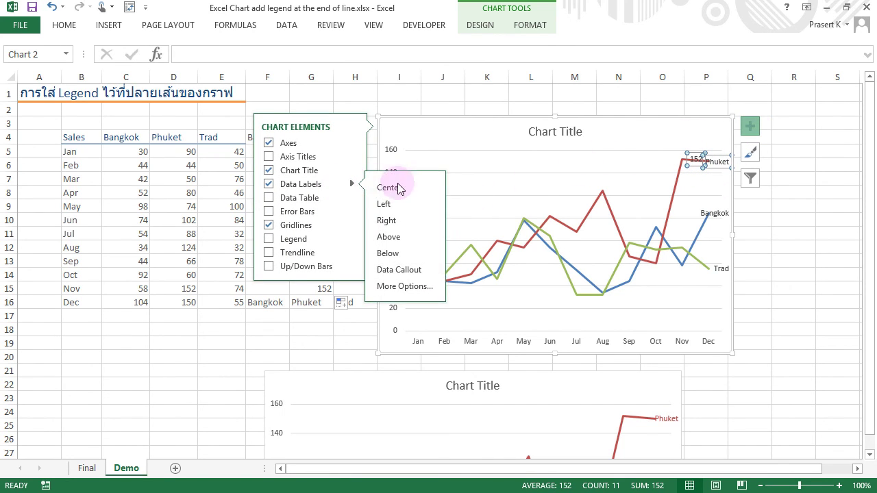
{"action": "left_click", "coordinate": [407, 243]}
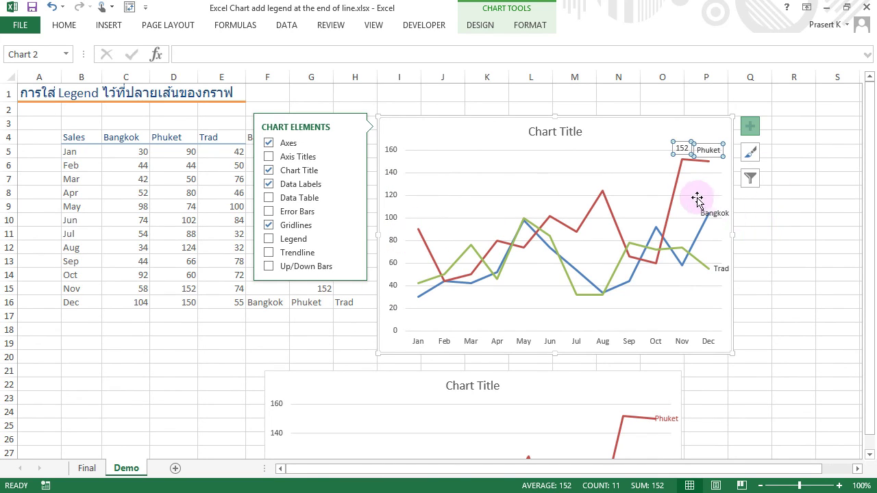
{"action": "key", "text": "Escape"}
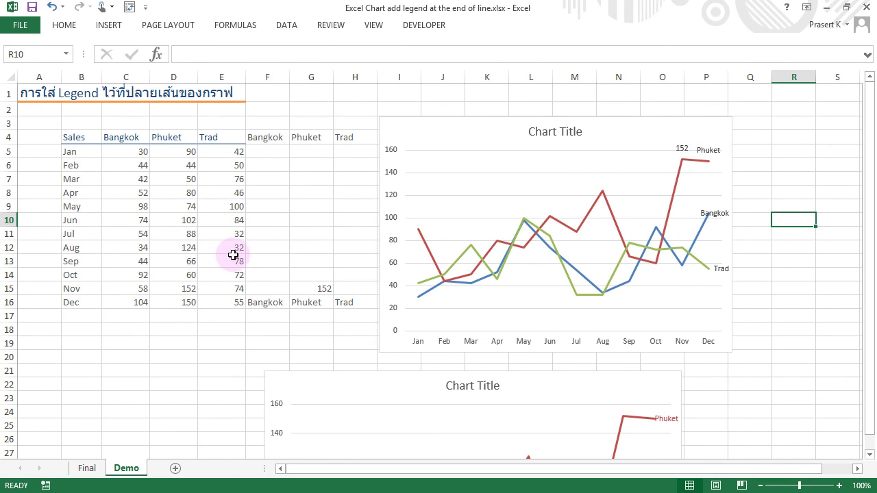
- Check the current peak in D15, then enter 170 as Phuket's March sales in D7
{"action": "left_click", "coordinate": [185, 289]}
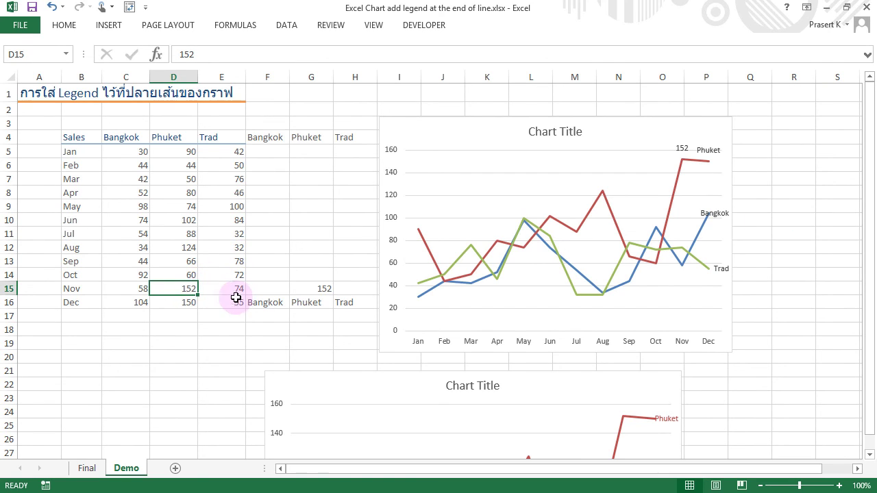
{"action": "left_click", "coordinate": [179, 180]}
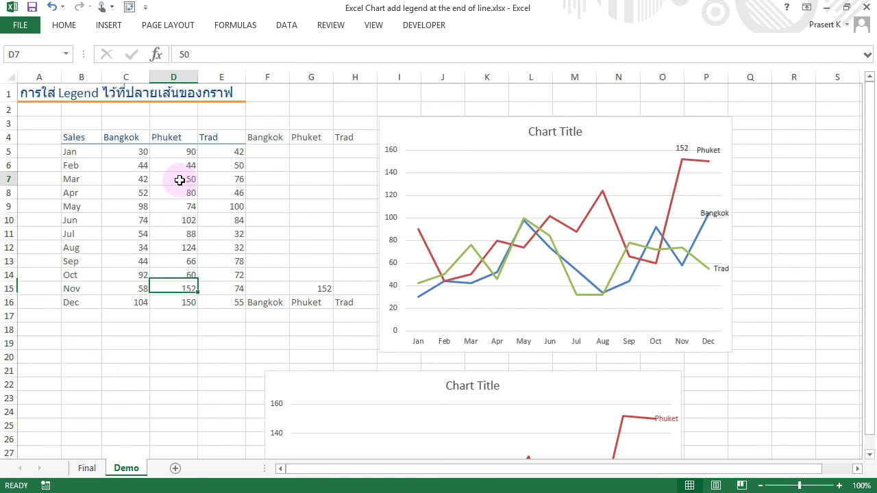
{"action": "type", "text": "1"}
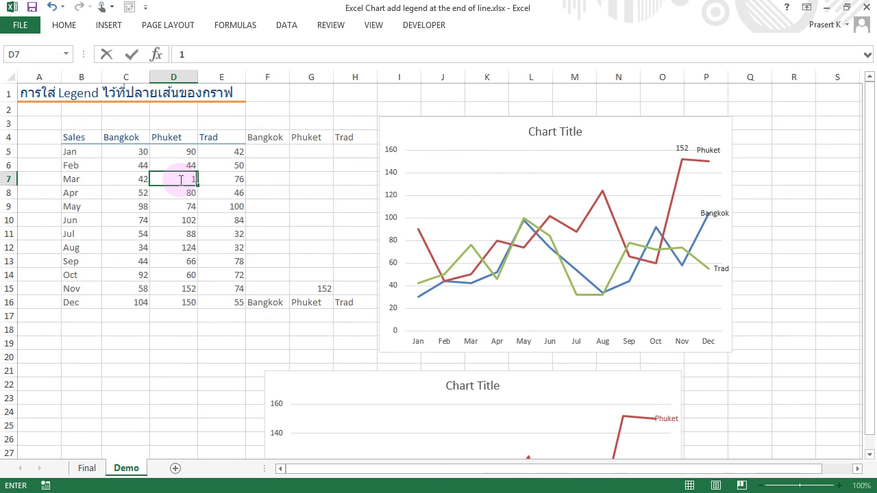
{"action": "type", "text": "70"}
{"action": "key", "text": "Return"}
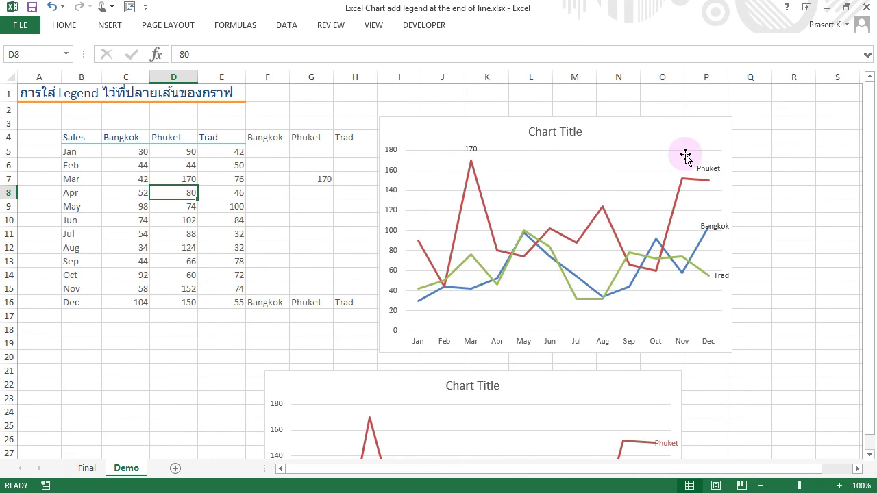